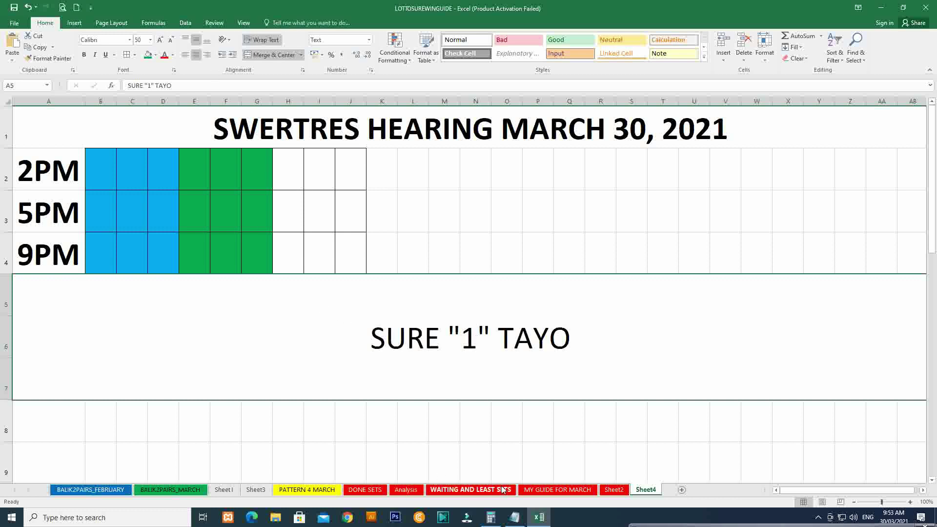
Step: Open the MY GUIDE FOR MARCH sheet and highlight the 2-1-8 and 2-9-1 combinations in SET C
{"action": "left_click", "coordinate": [554, 492]}
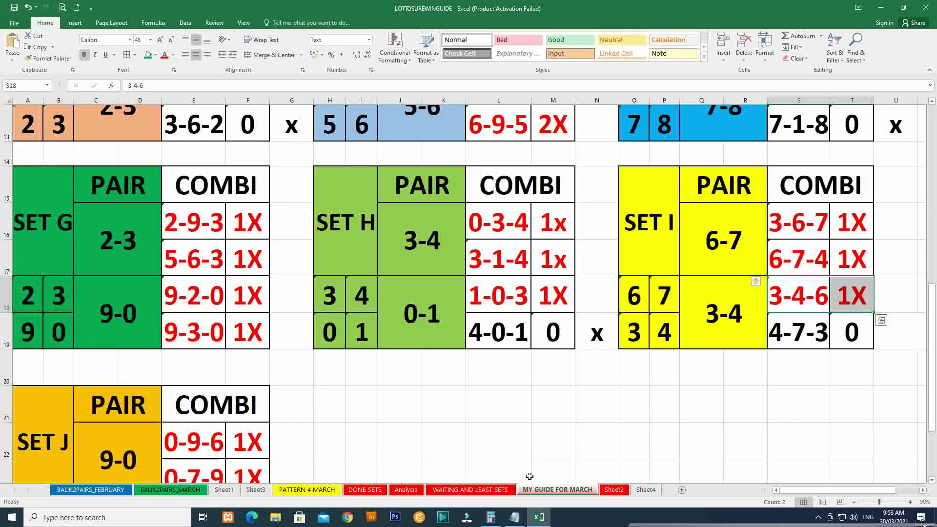
{"action": "scroll", "coordinate": [419, 402], "scroll_direction": "up", "scroll_amount": 4}
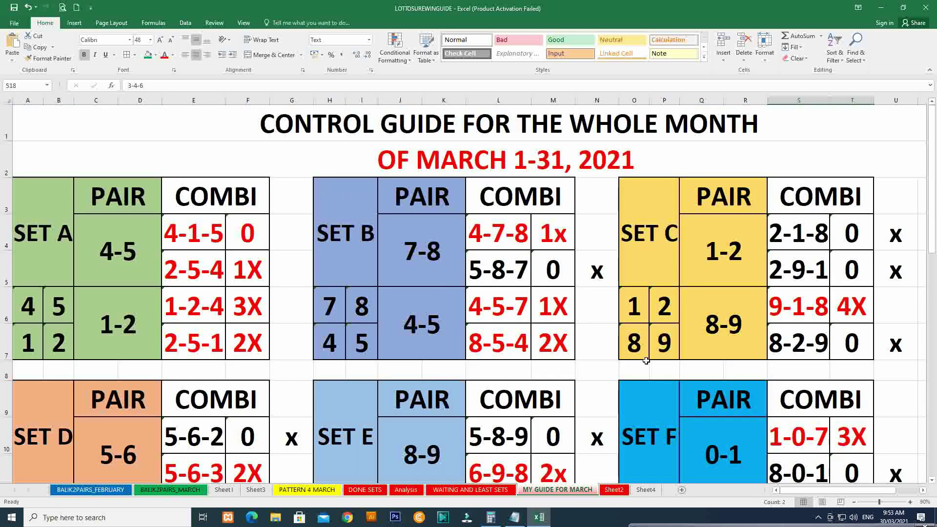
{"action": "left_click_drag", "start_coordinate": [781, 234], "coordinate": [796, 269]}
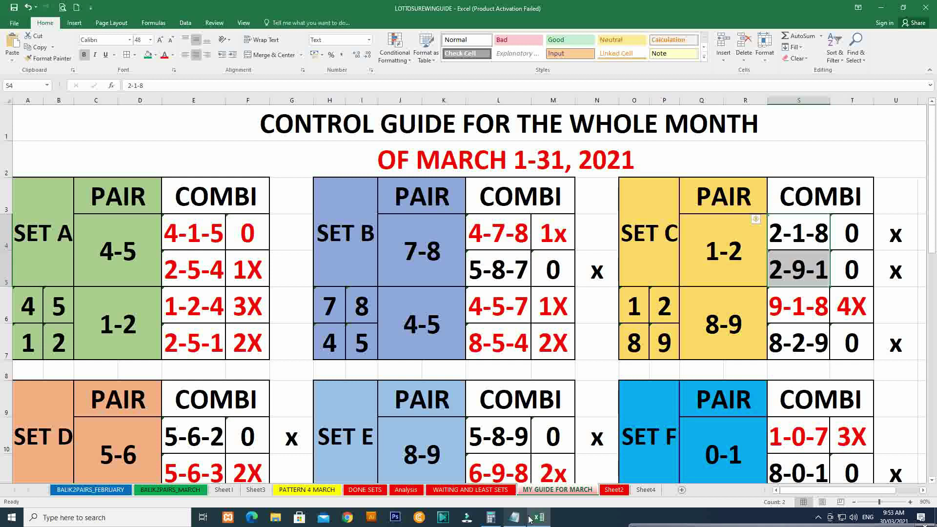
Step: On Sheet4, fill the 2PM row from B2 to G2 with the digits 2, 1, 8, 2, 1, 9
{"action": "left_click", "coordinate": [645, 489]}
{"action": "left_click", "coordinate": [106, 171]}
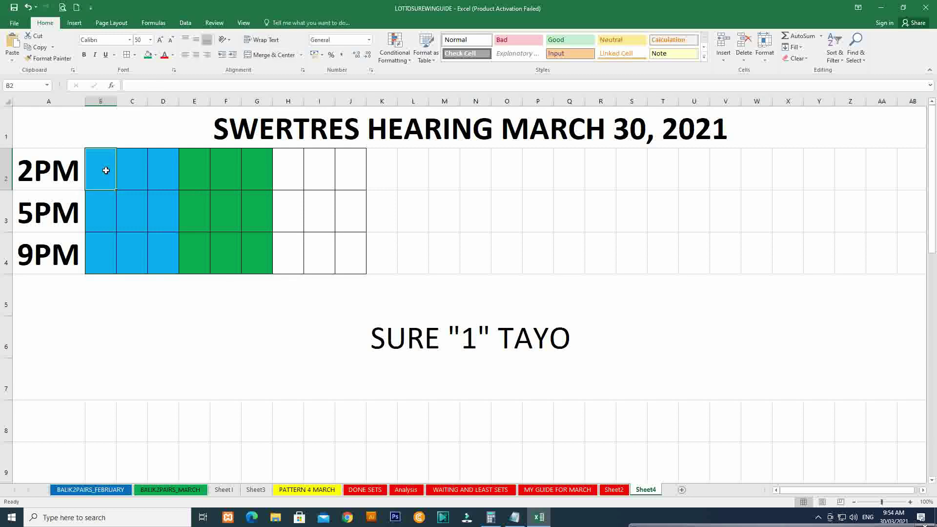
{"action": "type", "text": "2"}
{"action": "key", "text": "Tab"}
{"action": "type", "text": "1"}
{"action": "key", "text": "Tab"}
{"action": "type", "text": "8"}
{"action": "key", "text": "Tab"}
{"action": "type", "text": "2"}
{"action": "key", "text": "Tab"}
{"action": "type", "text": "1"}
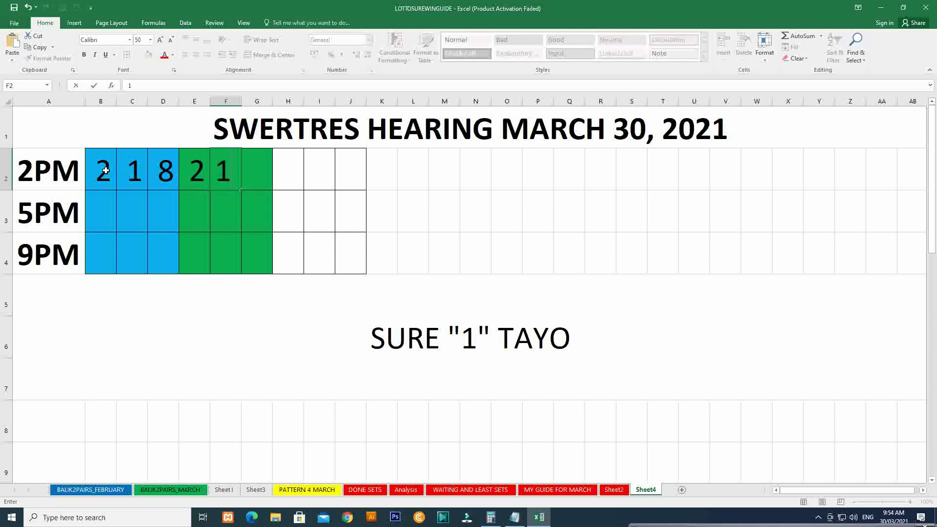
{"action": "key", "text": "Tab"}
{"action": "type", "text": "9"}
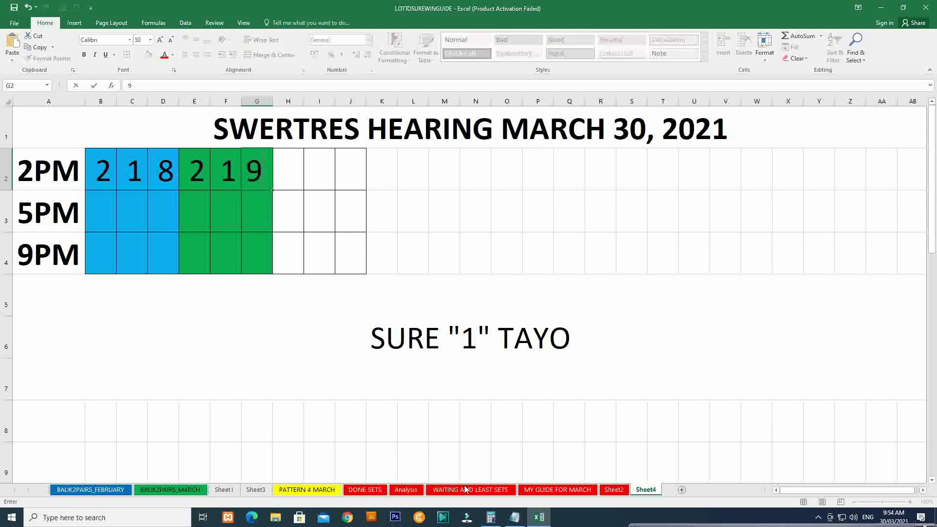
Step: Review the combinations of SET D, SET E and SET F on the MY GUIDE FOR MARCH sheet
{"action": "left_click", "coordinate": [549, 490]}
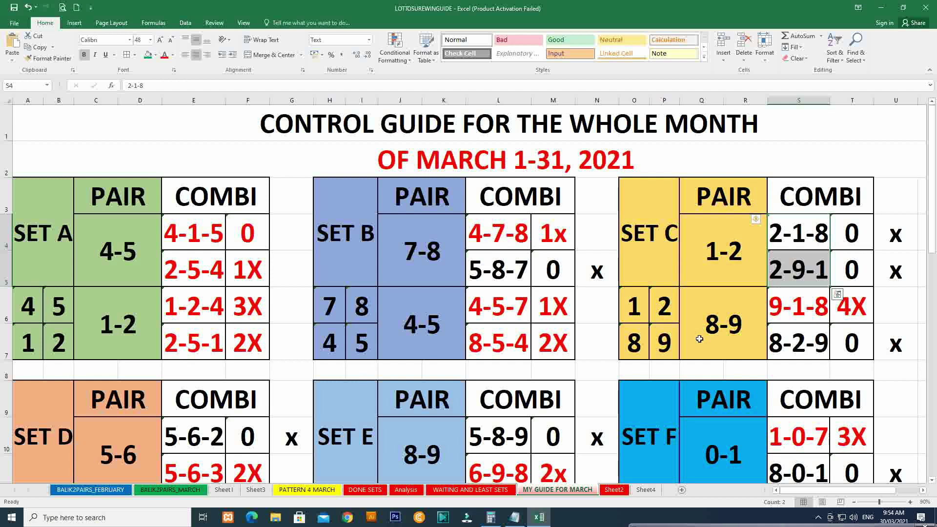
{"action": "scroll", "coordinate": [699, 338], "scroll_direction": "down", "scroll_amount": 1}
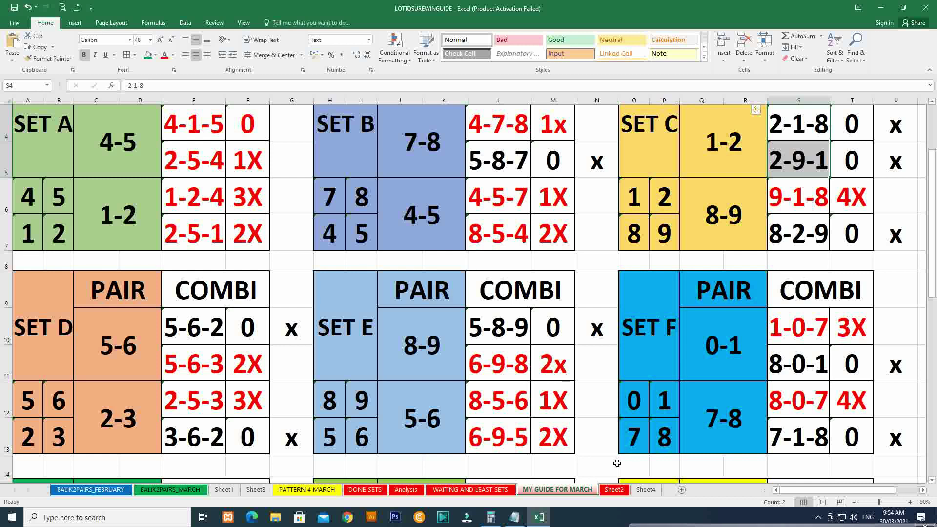
{"action": "left_click", "coordinate": [542, 517]}
{"action": "left_click", "coordinate": [536, 517]}
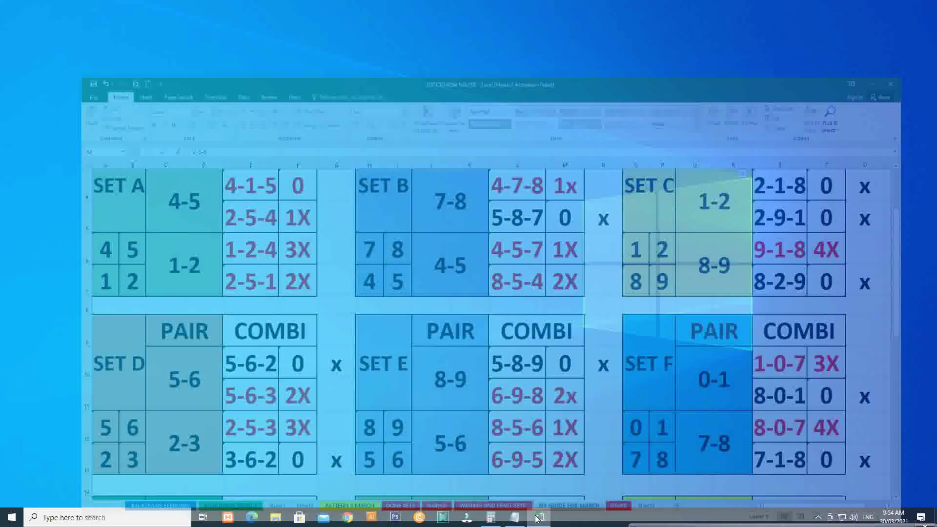
Step: On Sheet4, merge and center K2:AB4 beside the draw table and enter "218>>>219>>>" in it
{"action": "left_click", "coordinate": [645, 489]}
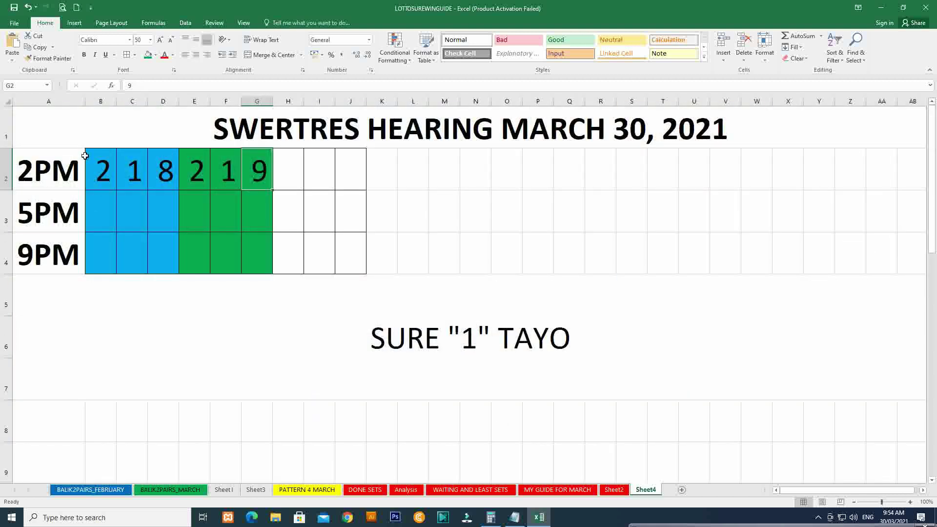
{"action": "mouse_move", "coordinate": [388, 164]}
{"action": "left_mouse_down"}
{"action": "mouse_move", "coordinate": [876, 232]}
{"action": "mouse_move", "coordinate": [906, 252]}
{"action": "left_mouse_up"}
{"action": "left_click", "coordinate": [270, 55]}
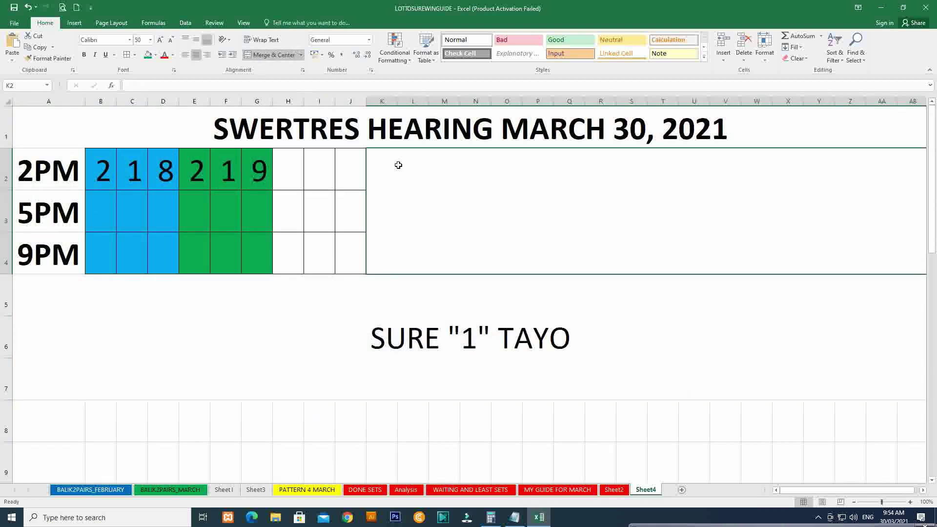
{"action": "type", "text": "218"}
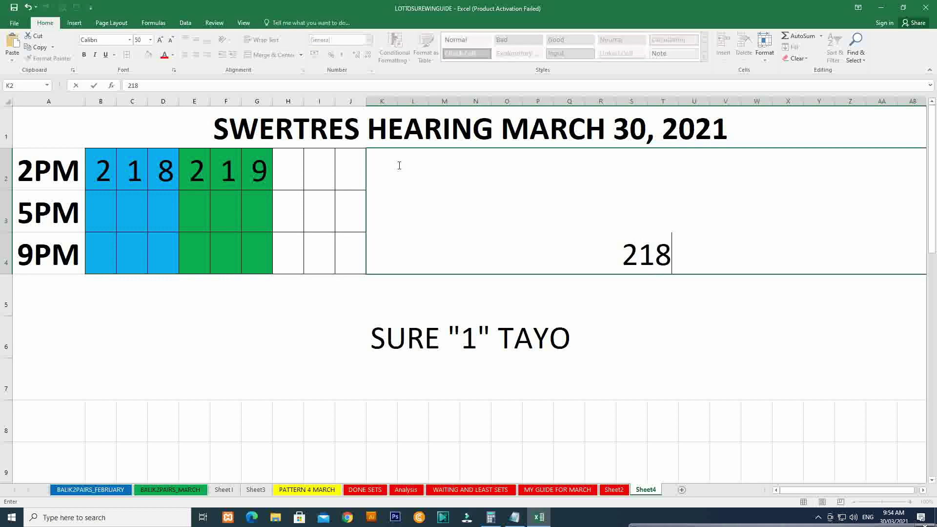
{"action": "type", "text": ">>>"}
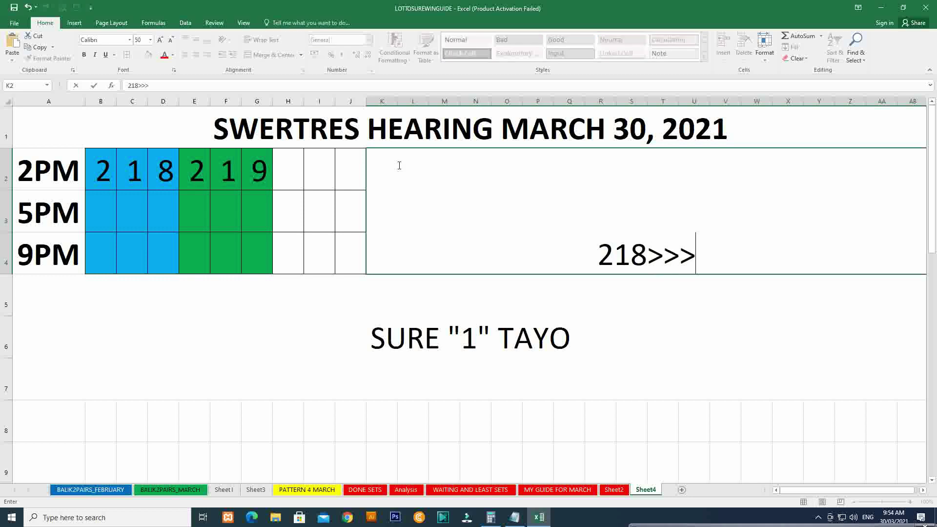
{"action": "type", "text": "219>>>"}
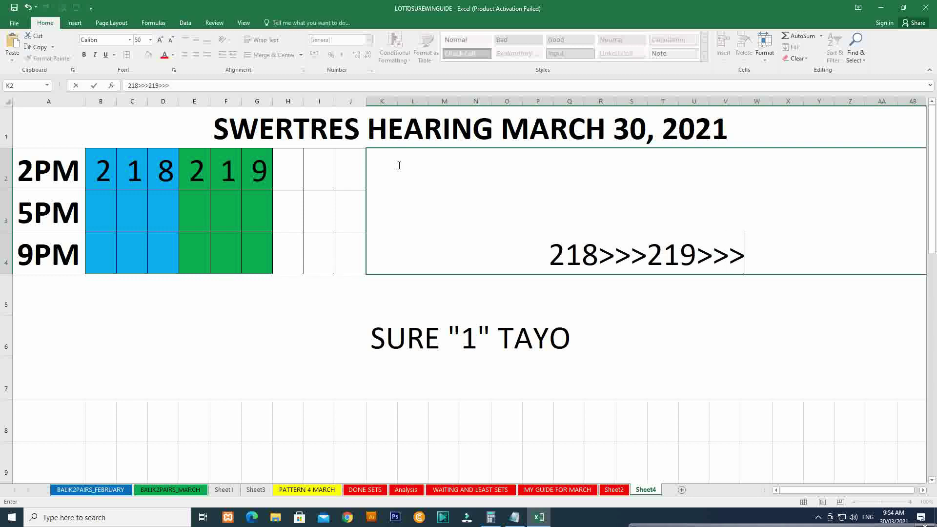
{"action": "key", "text": "Return"}
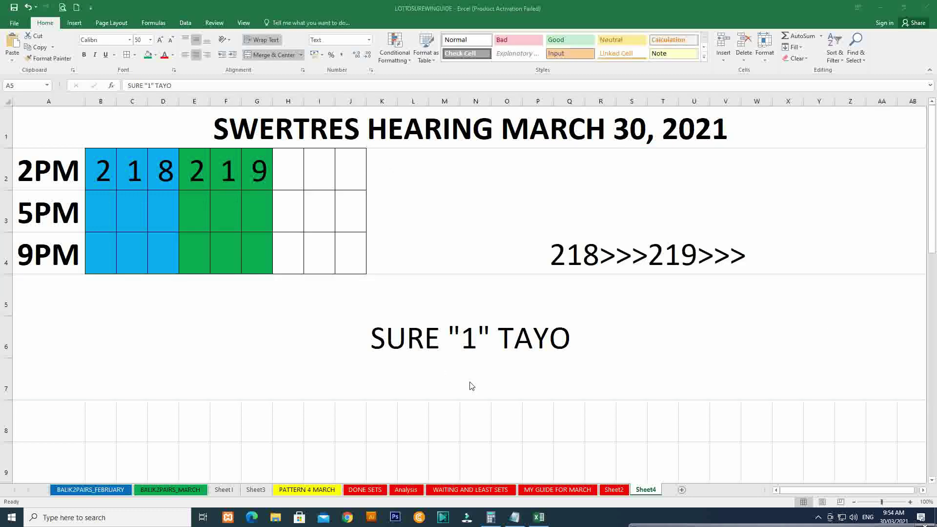
Step: Check the SET F combinations in the March guide and append "108>>>718>>>" to the merged cell K2 on Sheet4
{"action": "left_click", "coordinate": [542, 491]}
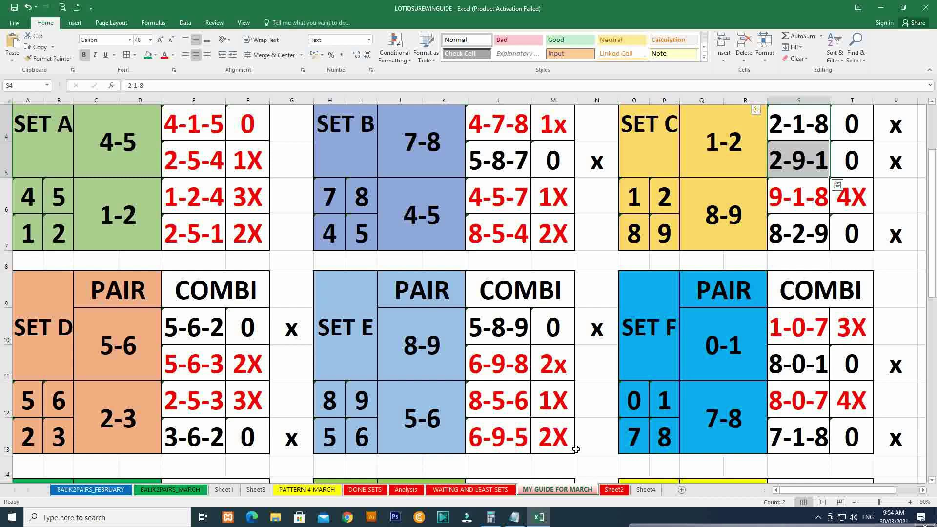
{"action": "key", "text": "alt+Tab"}
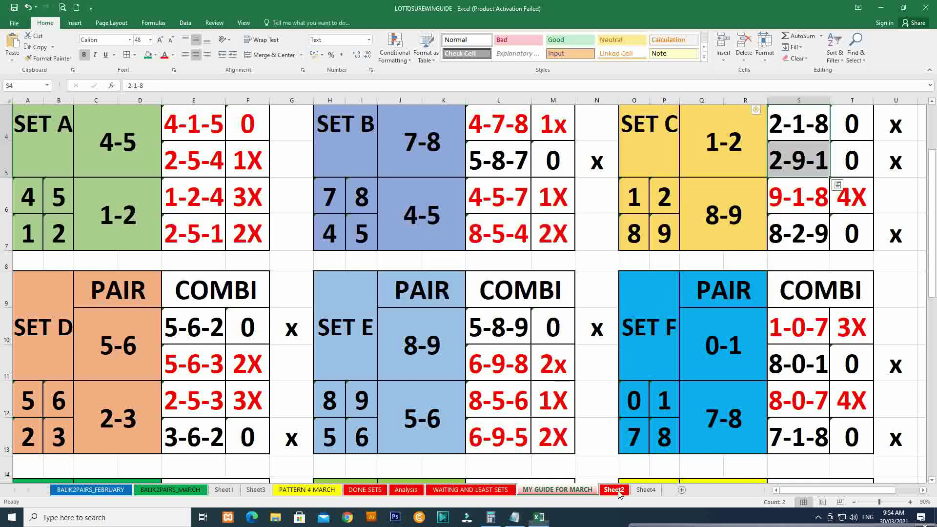
{"action": "left_click", "coordinate": [639, 494]}
{"action": "left_click", "coordinate": [747, 254]}
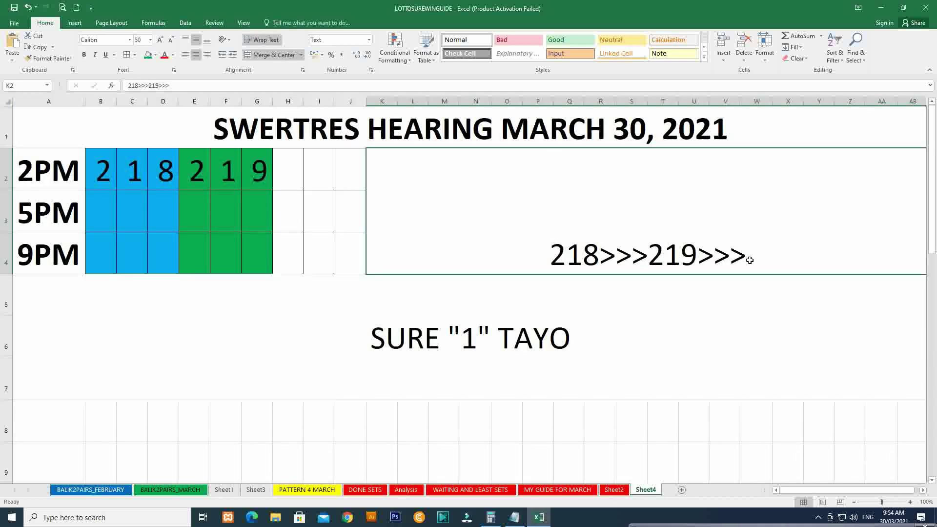
{"action": "double_click", "coordinate": [753, 258]}
{"action": "type", "text": "108"}
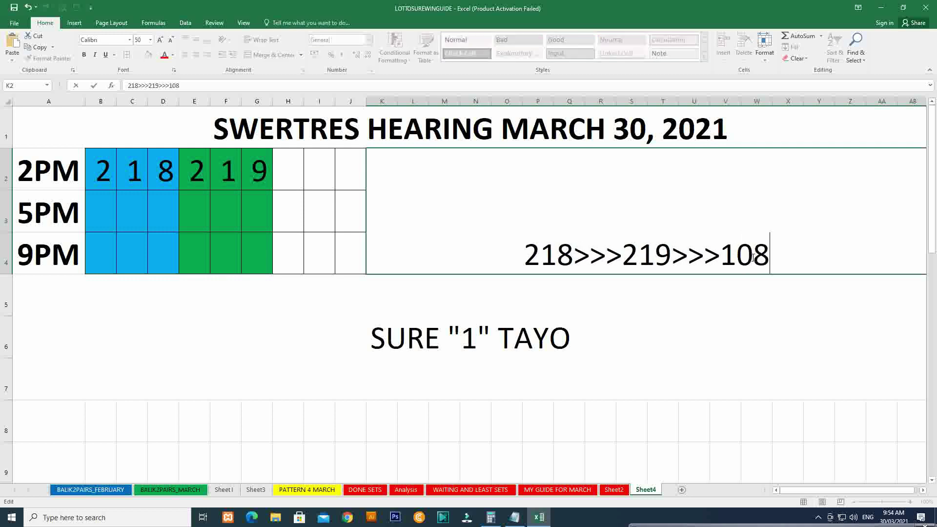
{"action": "type", "text": ">>>718>>>"}
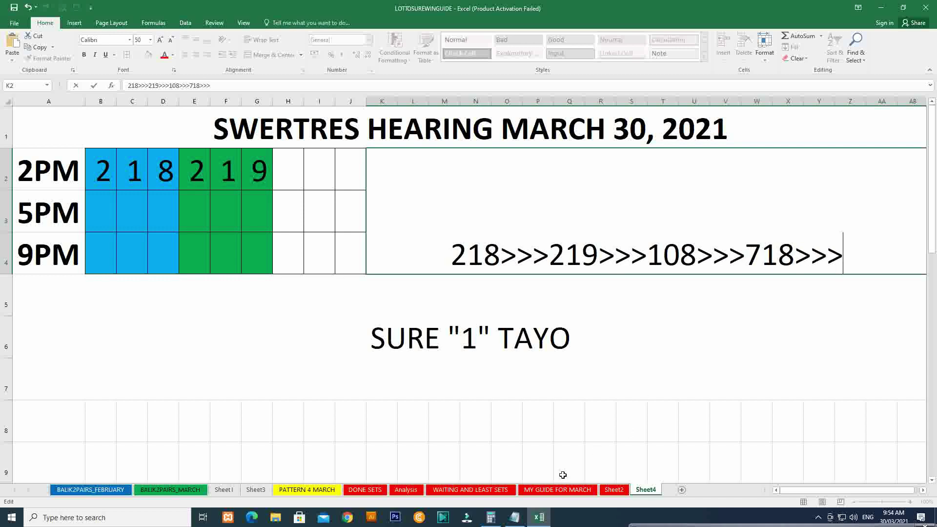
Step: Look through the March guide's remaining sets and append "401>>>415" to the number list in Sheet4's merged cell K2
{"action": "left_click", "coordinate": [566, 490]}
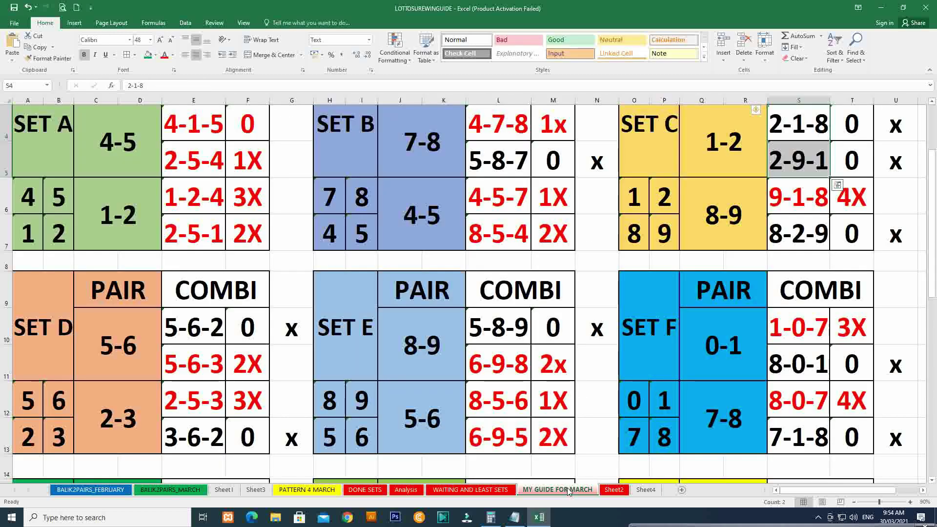
{"action": "scroll", "coordinate": [569, 429], "scroll_direction": "down", "scroll_amount": 3}
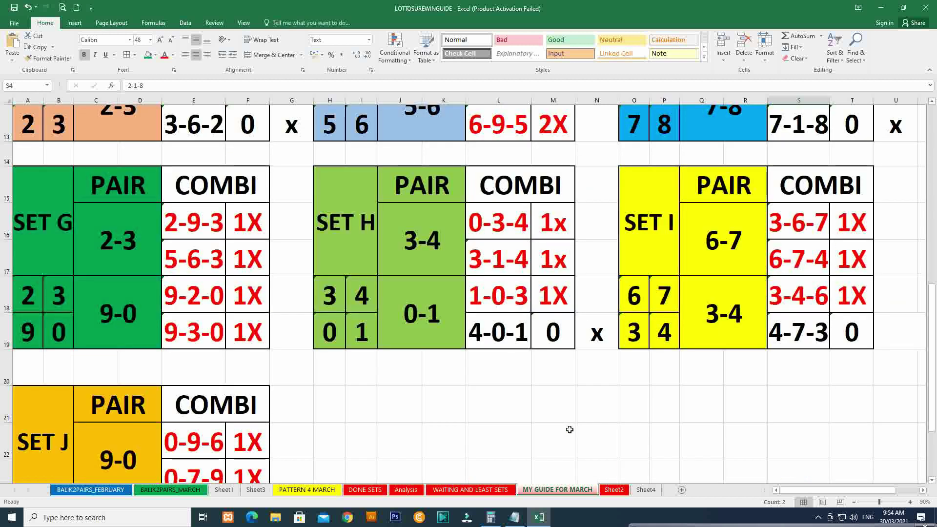
{"action": "scroll", "coordinate": [569, 430], "scroll_direction": "up", "scroll_amount": 5}
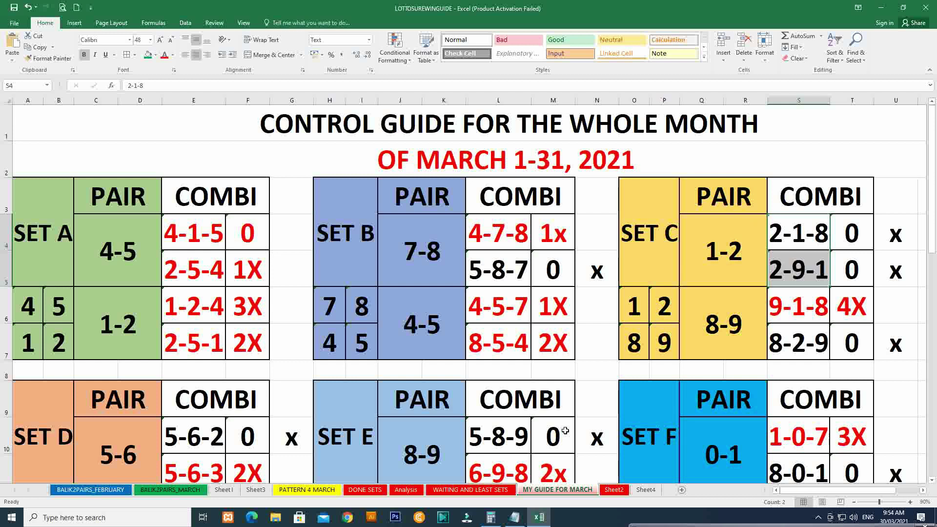
{"action": "scroll", "coordinate": [565, 431], "scroll_direction": "down", "scroll_amount": 1}
{"action": "left_click", "coordinate": [634, 490]}
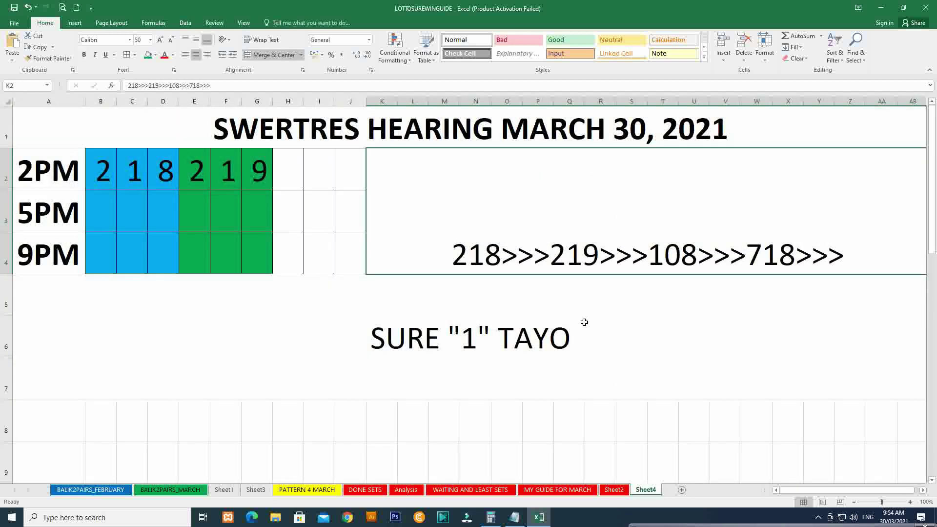
{"action": "double_click", "coordinate": [838, 258]}
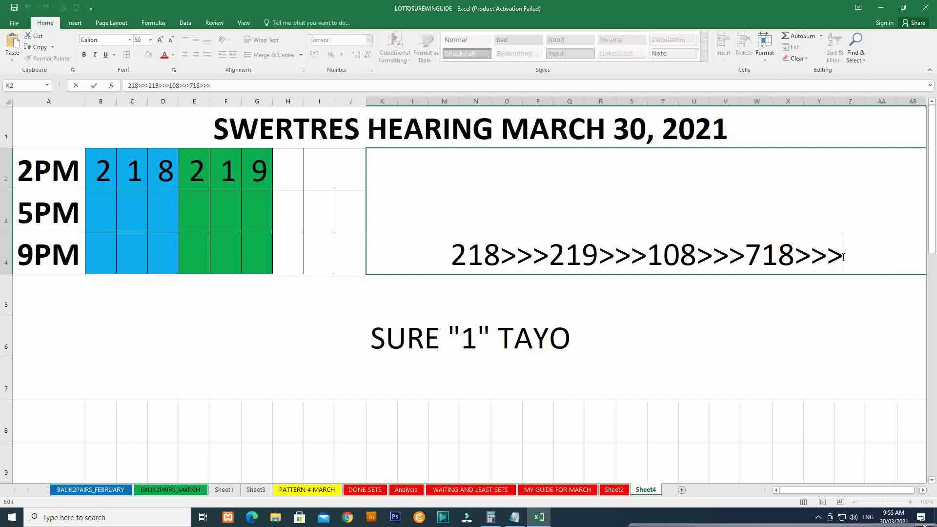
{"action": "type", "text": "401"}
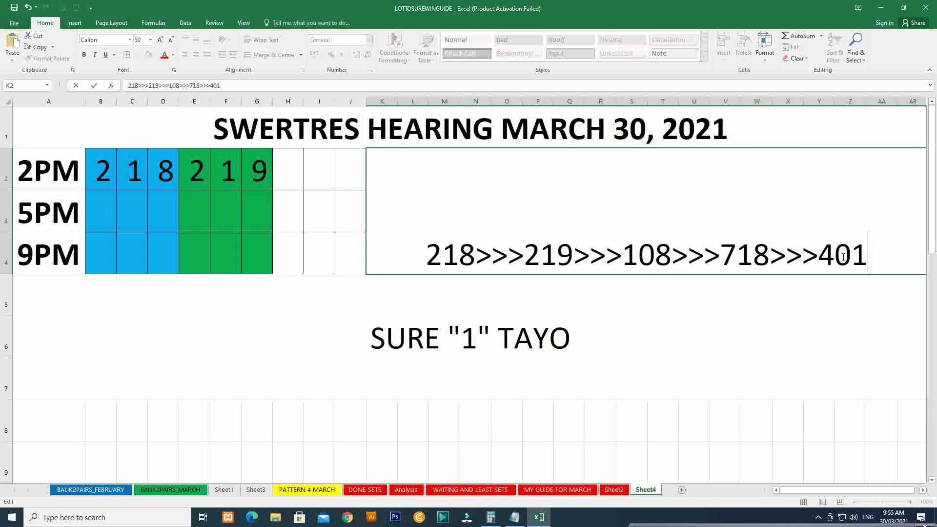
{"action": "type", "text": ">>>415"}
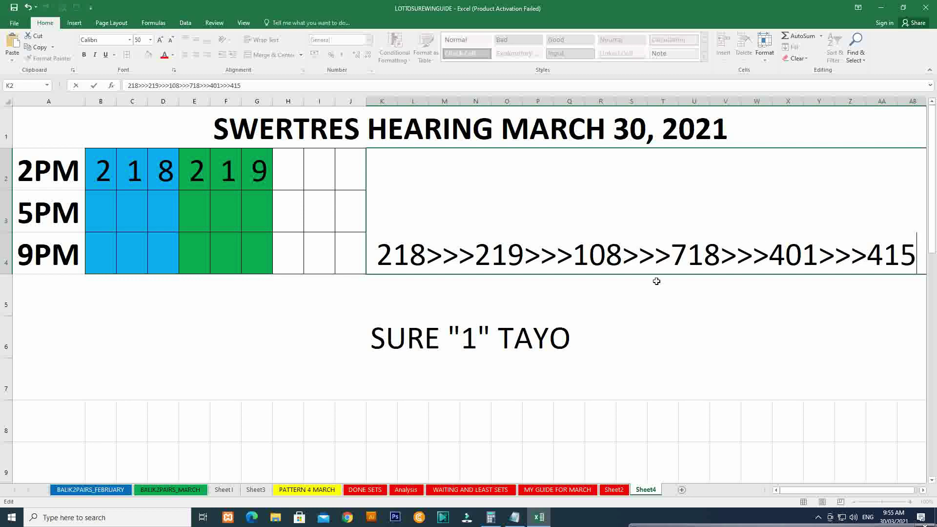
{"action": "left_click", "coordinate": [610, 305]}
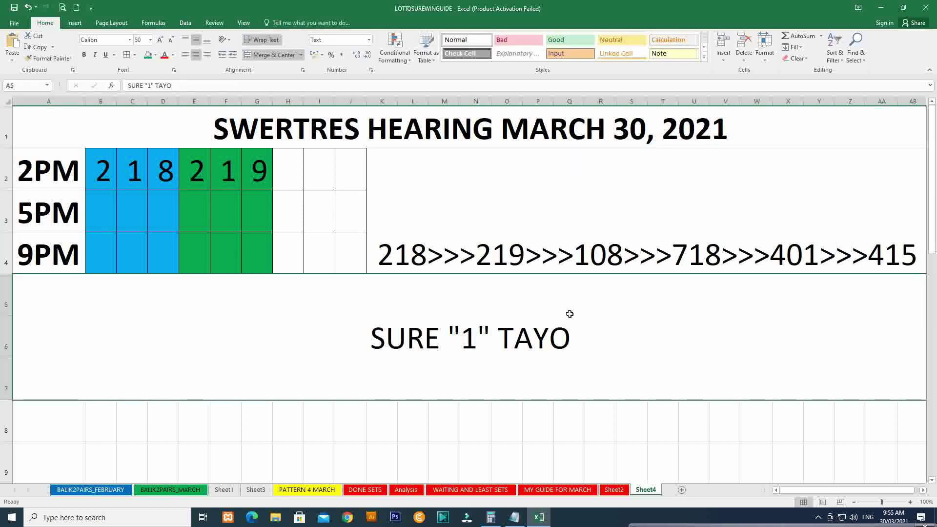
Step: Clear the 2PM row's cells B2:G2 and fill them with the digits 4, 0, 1, 4, 1, 5
{"action": "left_click", "coordinate": [103, 183]}
{"action": "left_click_drag", "start_coordinate": [101, 170], "coordinate": [251, 160]}
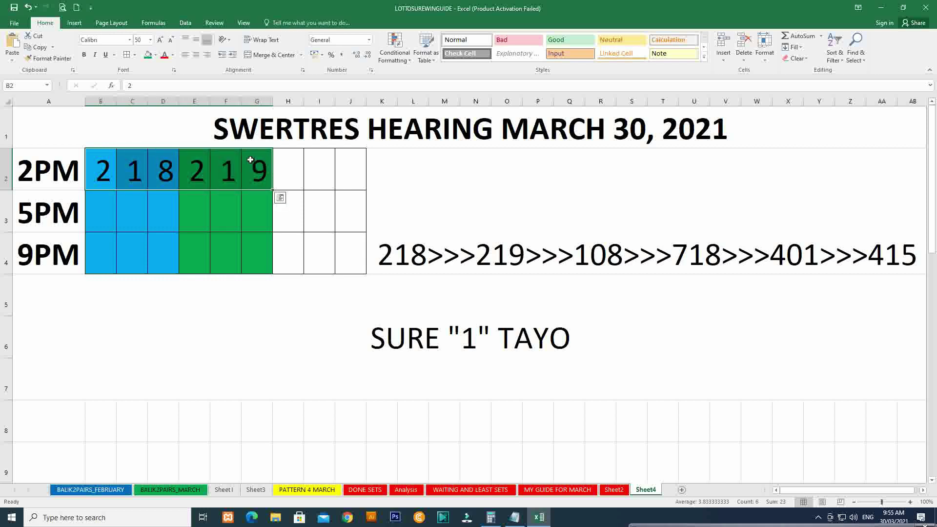
{"action": "key", "text": "Delete"}
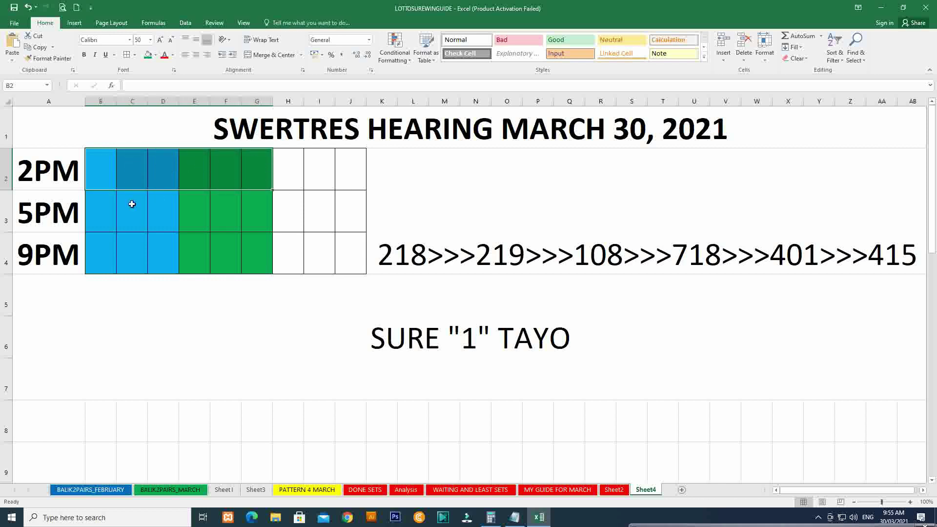
{"action": "left_click", "coordinate": [94, 174]}
{"action": "type", "text": "4"}
{"action": "key", "text": "Tab"}
{"action": "type", "text": "0"}
{"action": "key", "text": "Tab"}
{"action": "type", "text": "1"}
{"action": "key", "text": "Tab"}
{"action": "type", "text": "4"}
{"action": "key", "text": "Tab"}
{"action": "type", "text": "15"}
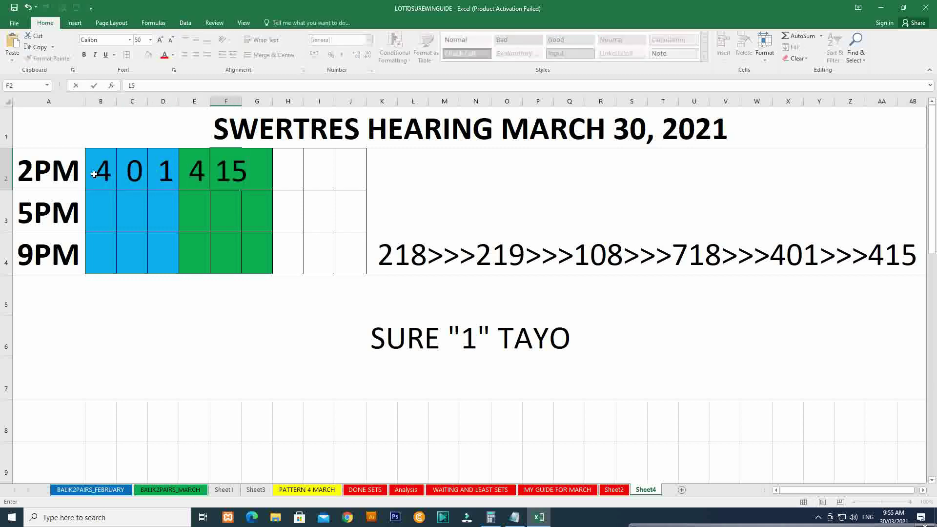
{"action": "key", "text": "BackSpace"}
{"action": "key", "text": "Tab"}
{"action": "type", "text": "5"}
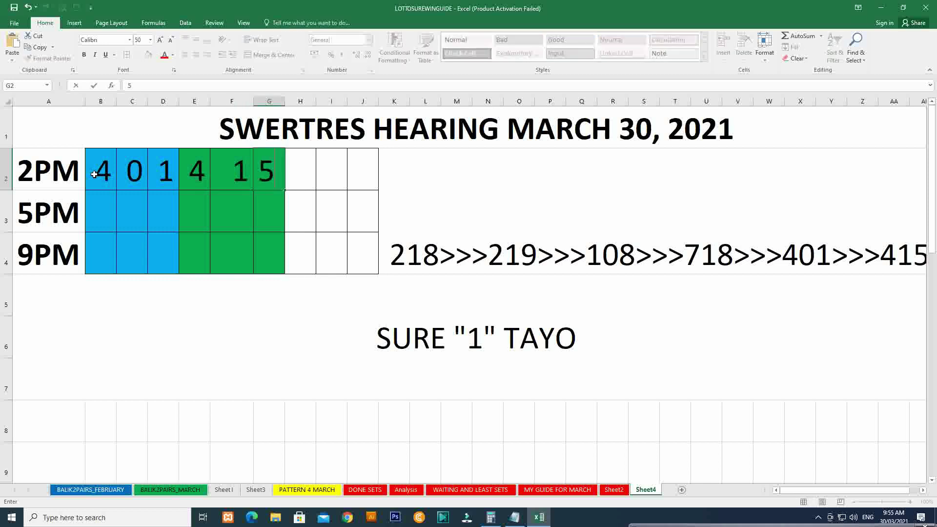
{"action": "key", "text": "Return"}
Step: Autofit the column widths across all of Sheet4 and align every cell's content vertically to the middle
{"action": "left_click", "coordinate": [7, 101]}
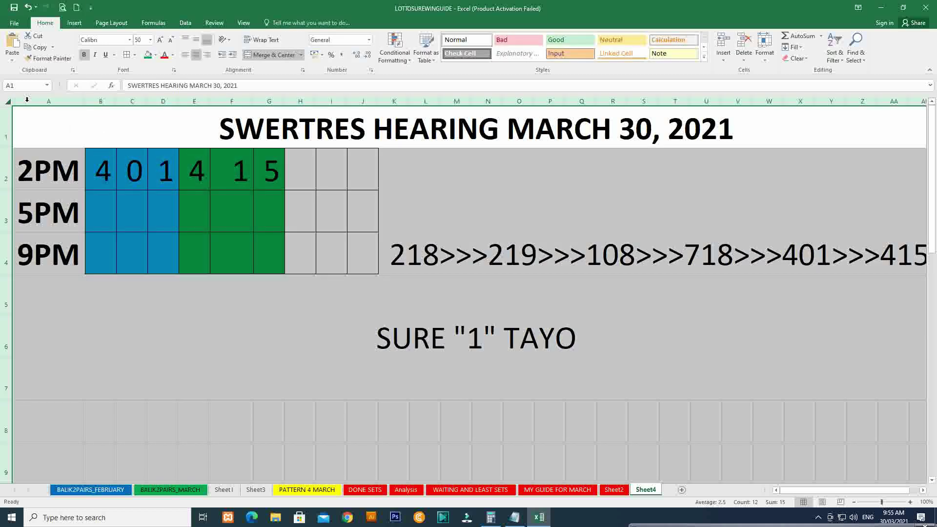
{"action": "double_click", "coordinate": [85, 99]}
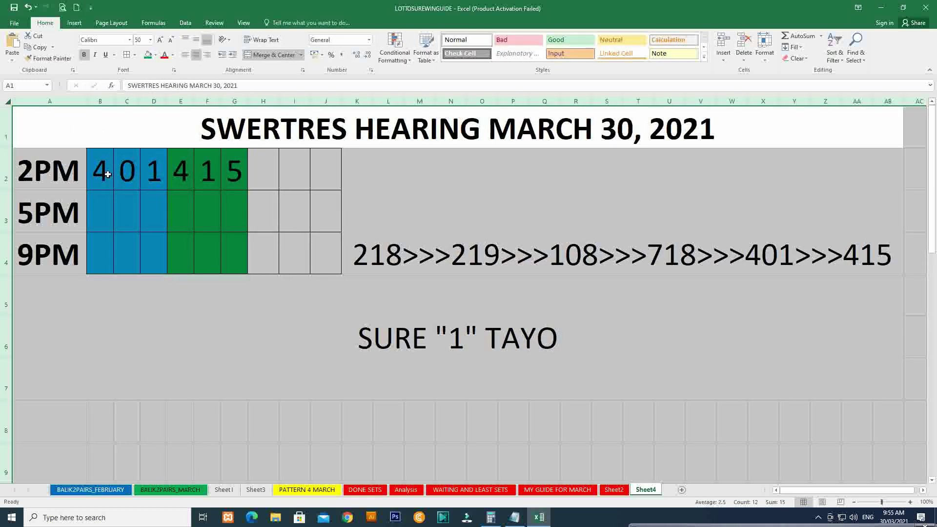
{"action": "left_click", "coordinate": [196, 39]}
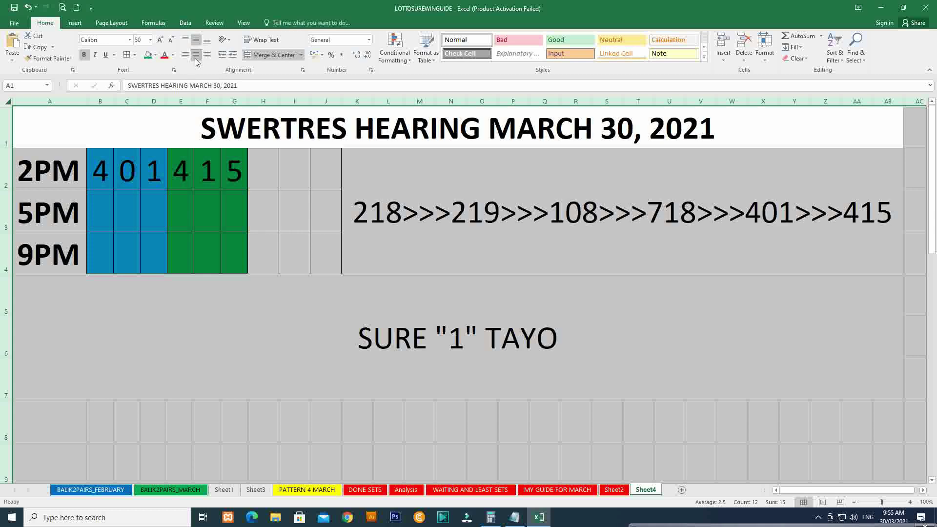
Step: Center every cell's content horizontally across all of Sheet4
{"action": "left_click", "coordinate": [197, 57]}
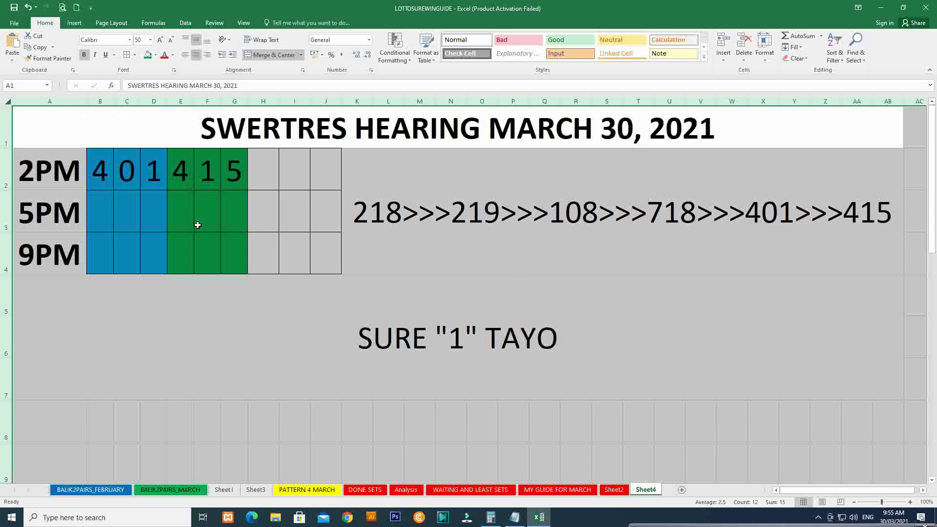
{"action": "left_click", "coordinate": [166, 305]}
Step: Fill the 9PM row's blue cells B4:D4 with the digits 2, 1, 8
{"action": "left_click", "coordinate": [103, 203]}
{"action": "left_click", "coordinate": [108, 257]}
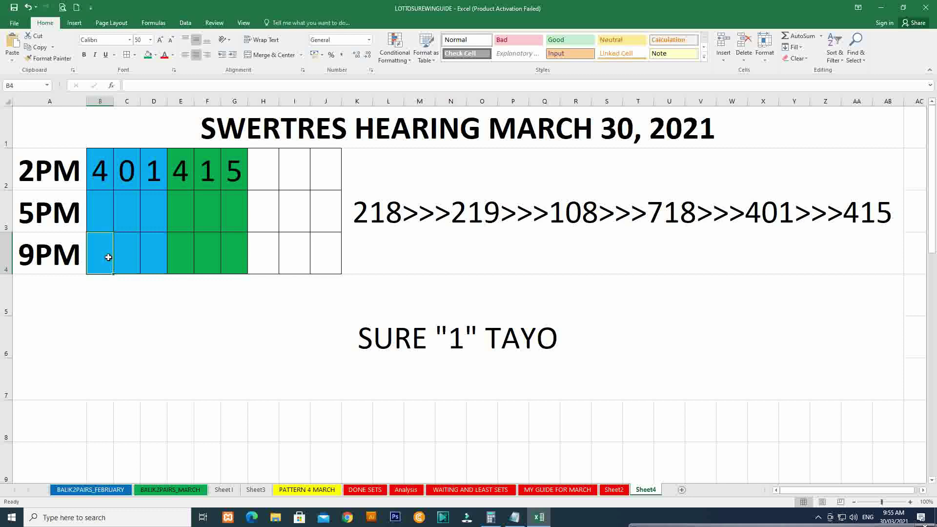
{"action": "type", "text": "2"}
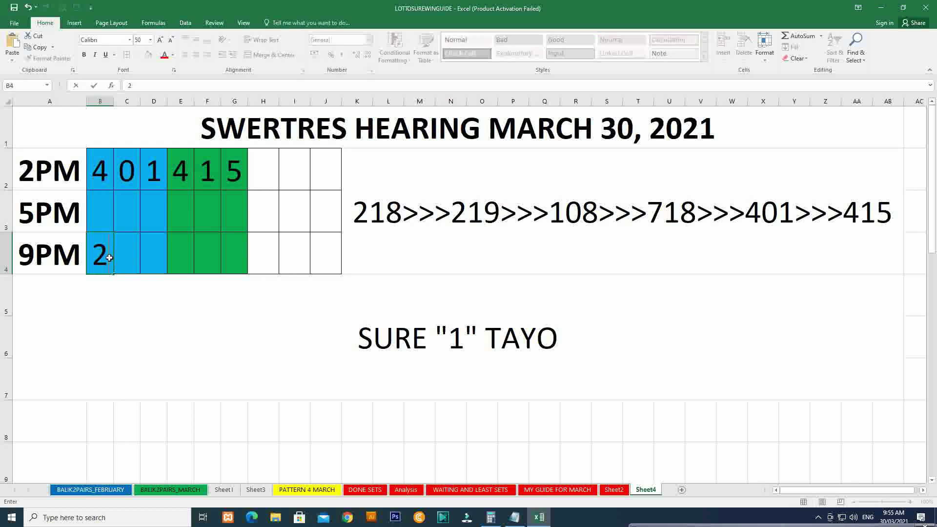
{"action": "key", "text": "Tab"}
{"action": "type", "text": "1"}
{"action": "key", "text": "Tab"}
{"action": "type", "text": "8"}
{"action": "key", "text": "Tab"}
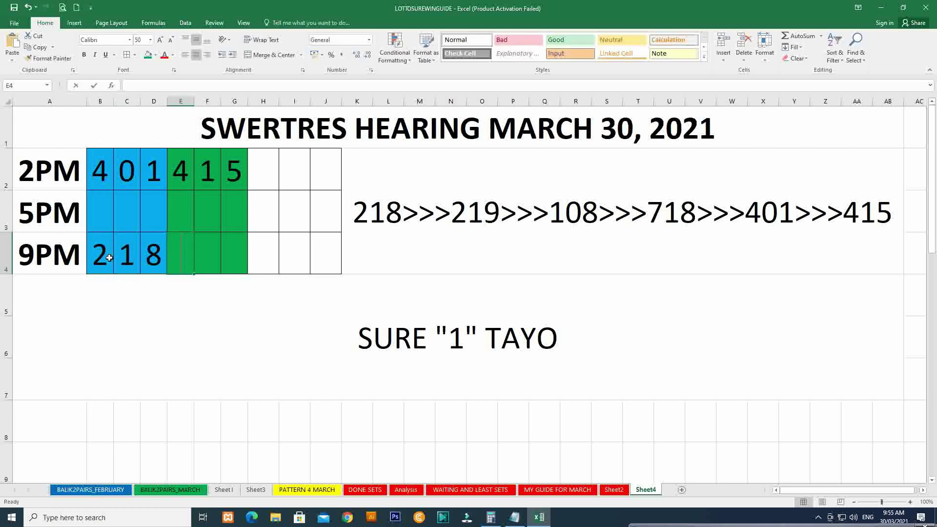
Step: Fill the 9PM row's green cells E4:G4 with the digits 2, 1, 9
{"action": "type", "text": "2"}
{"action": "key", "text": "Tab"}
{"action": "type", "text": "1"}
{"action": "key", "text": "Tab"}
{"action": "type", "text": "6"}
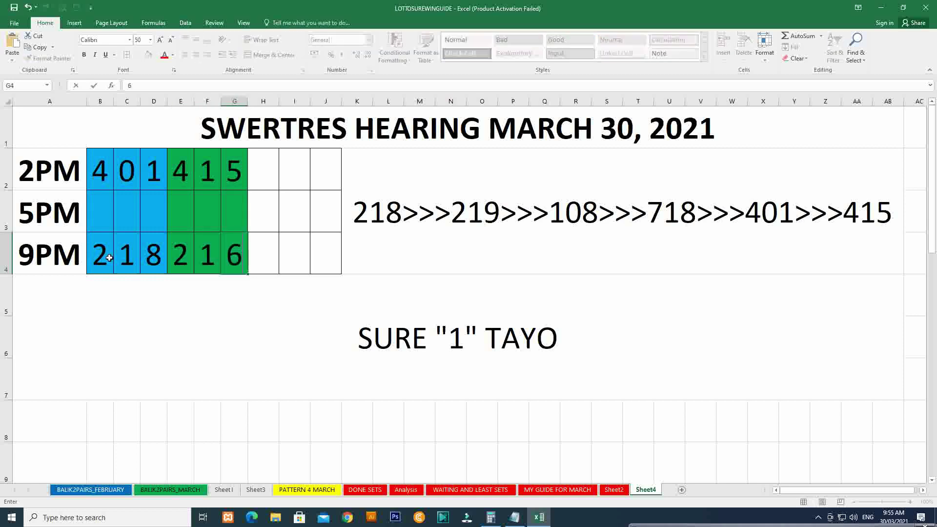
{"action": "key", "text": "ctrl+Return"}
{"action": "type", "text": "9"}
{"action": "key", "text": "Left"}
Step: Fill the 5PM row's blue cells B3:D3 with the digits 4, 0, 1
{"action": "key", "text": "Left"}
{"action": "key", "text": "Left"}
{"action": "key", "text": "Left"}
{"action": "key", "text": "Left"}
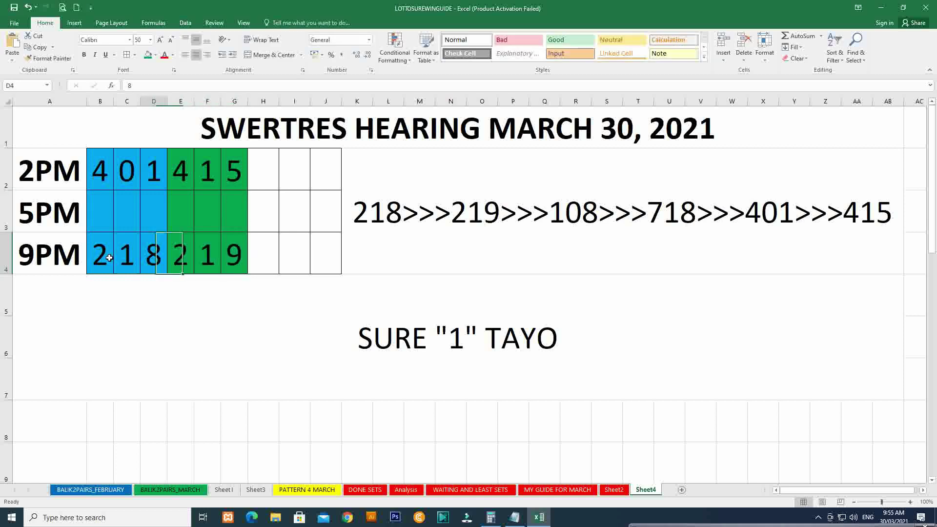
{"action": "key", "text": "Up"}
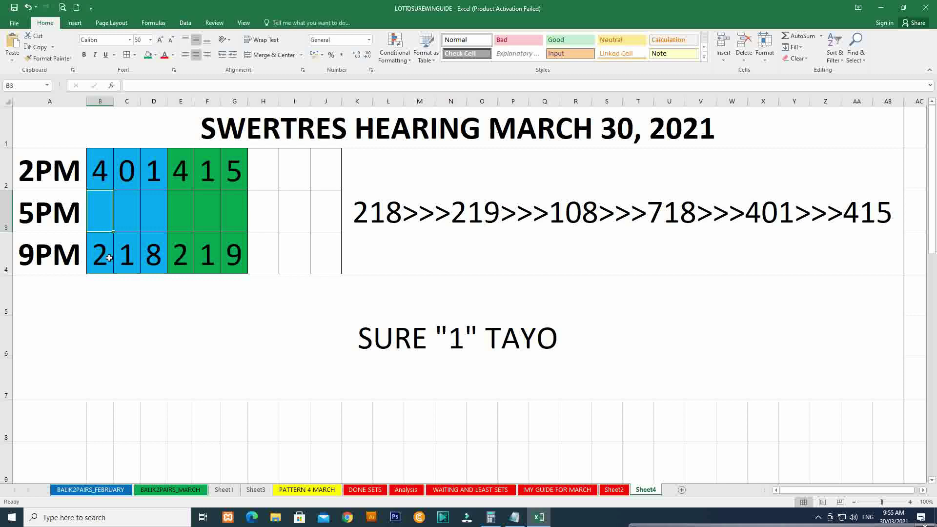
{"action": "type", "text": "4"}
{"action": "key", "text": "Tab"}
{"action": "type", "text": "0"}
{"action": "key", "text": "Tab"}
{"action": "type", "text": "1"}
{"action": "key", "text": "Tab"}
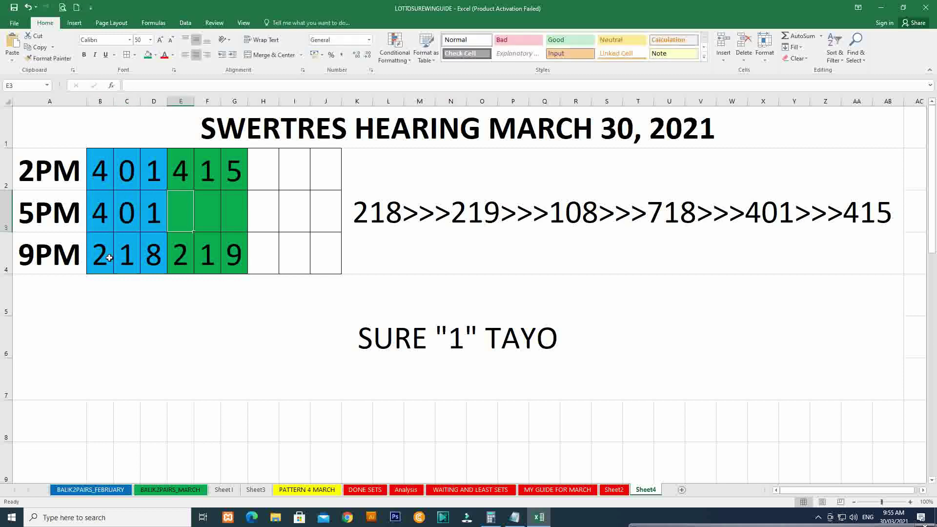
Step: Fill the 5PM row's green cells E3:G3 with the digits 4, 1, 5
{"action": "type", "text": "4"}
{"action": "key", "text": "Tab"}
{"action": "type", "text": "1"}
{"action": "key", "text": "Tab"}
{"action": "type", "text": "5"}
{"action": "left_click", "coordinate": [232, 345]}
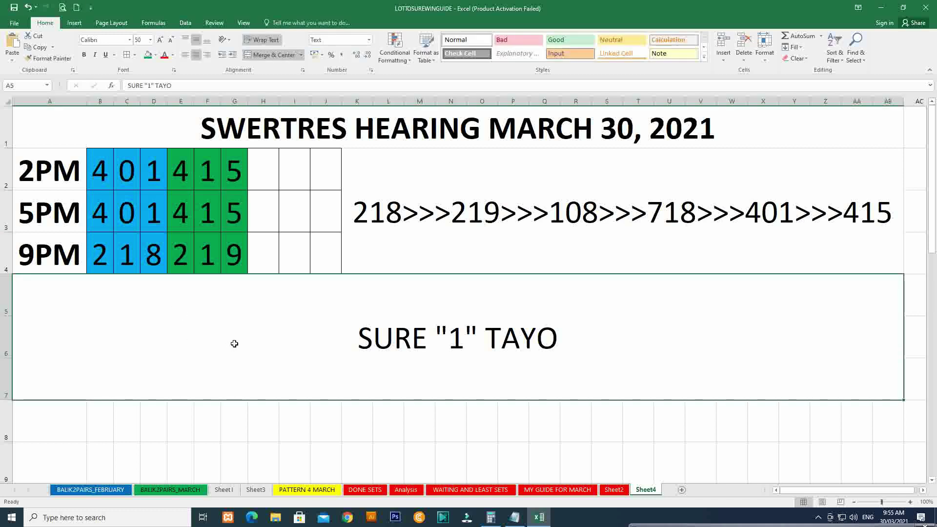
Step: Color the 401 digits red in the 2PM and 5PM rows, cells B2:D3
{"action": "left_click", "coordinate": [124, 169]}
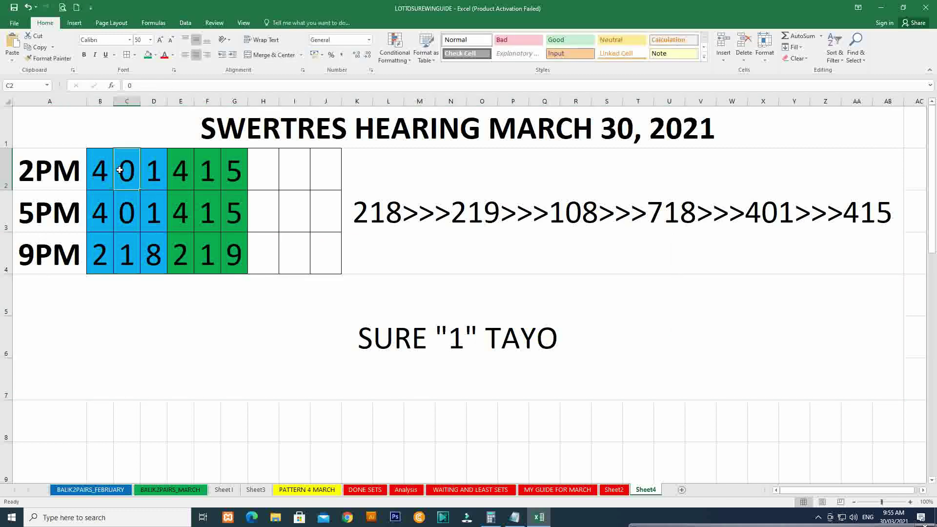
{"action": "left_click", "coordinate": [100, 170]}
{"action": "left_click_drag", "start_coordinate": [100, 169], "coordinate": [232, 205]}
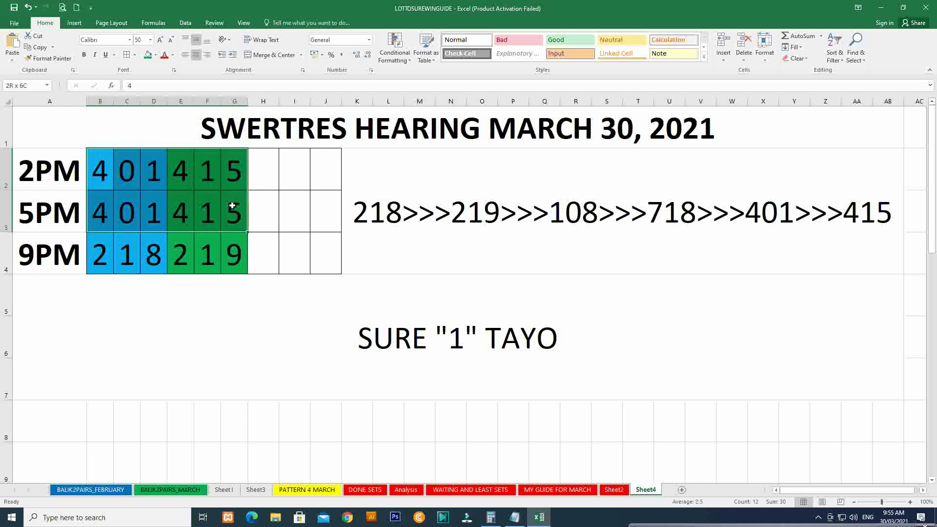
{"action": "left_click_drag", "start_coordinate": [232, 206], "coordinate": [146, 165]}
{"action": "left_click", "coordinate": [165, 54]}
{"action": "left_click_drag", "start_coordinate": [100, 211], "coordinate": [154, 211]}
{"action": "left_click", "coordinate": [165, 55]}
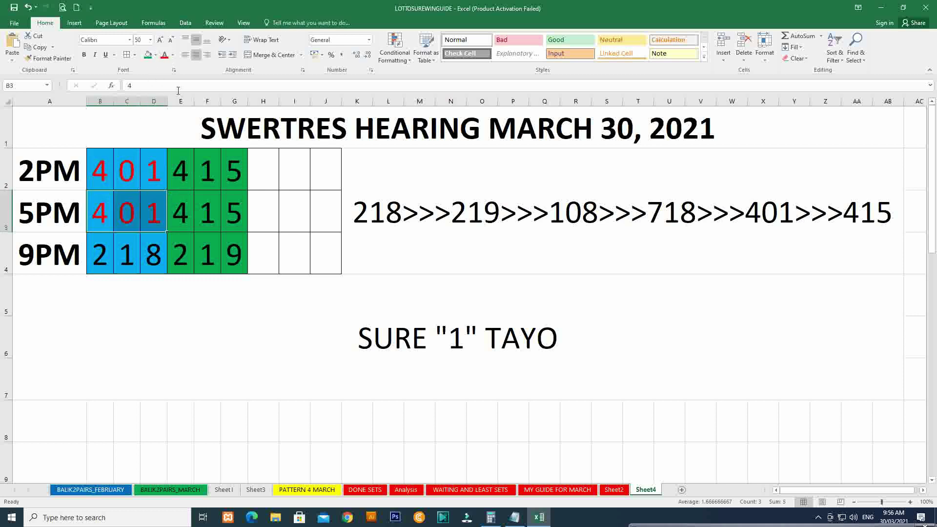
Step: Replace the 5PM row's digits in the green cells E3:G3 with 2, 1, 9
{"action": "left_click", "coordinate": [207, 252]}
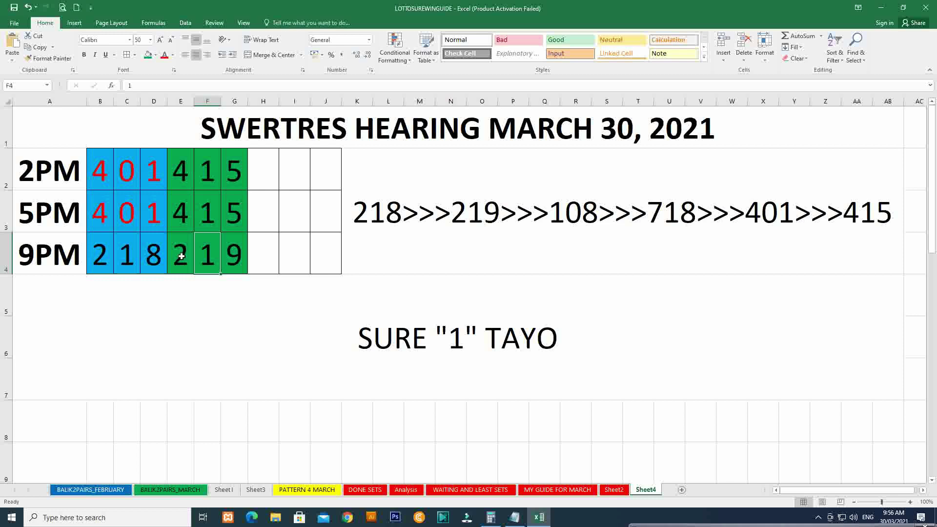
{"action": "left_click", "coordinate": [180, 215]}
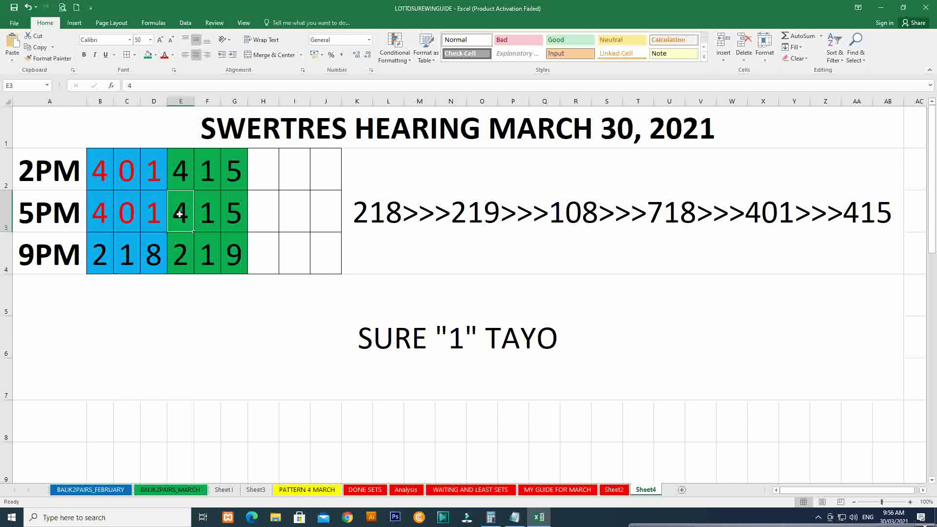
{"action": "left_click_drag", "start_coordinate": [180, 214], "coordinate": [232, 209]}
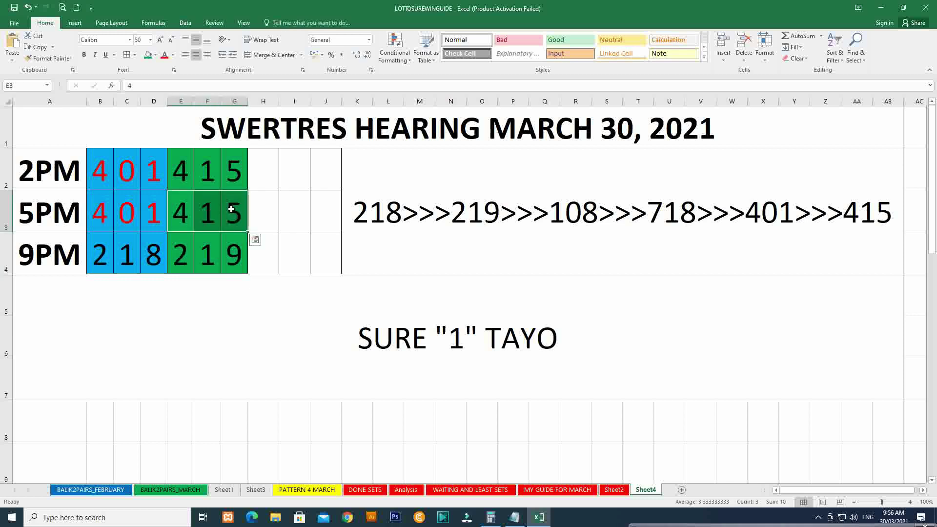
{"action": "type", "text": "2"}
{"action": "key", "text": "Return"}
{"action": "type", "text": "1"}
{"action": "key", "text": "Return"}
{"action": "type", "text": "9"}
{"action": "key", "text": "Return"}
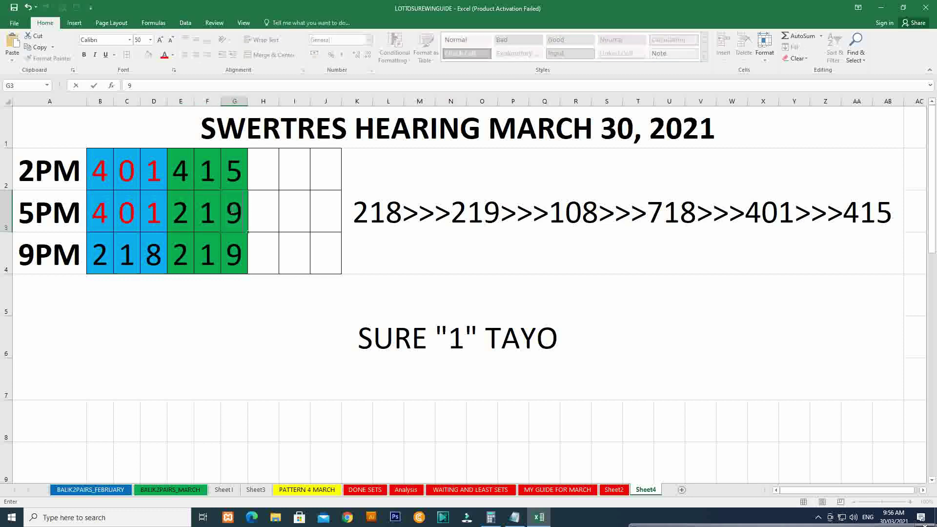
Step: Make the 219 digits in E3:G4 bold and red, and bold the 401 digits in B2:D3
{"action": "left_click_drag", "start_coordinate": [177, 209], "coordinate": [226, 238]}
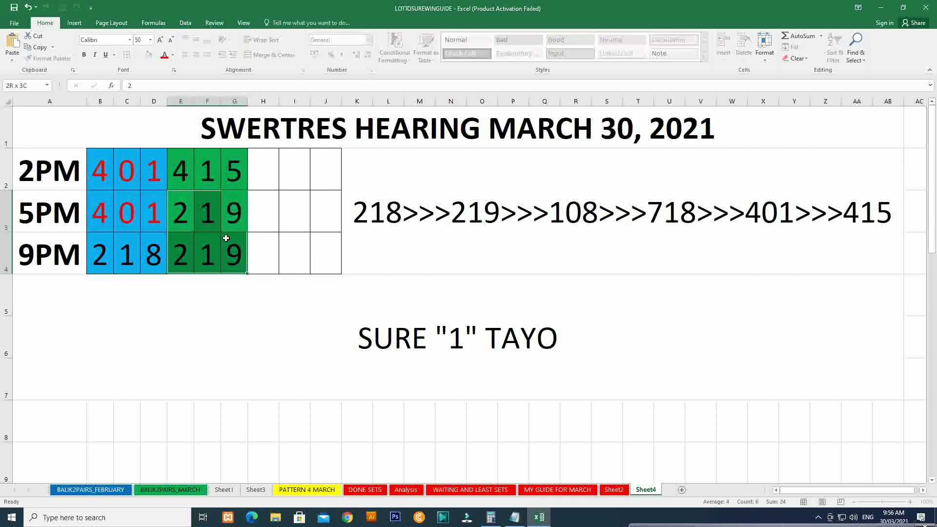
{"action": "left_click", "coordinate": [164, 56]}
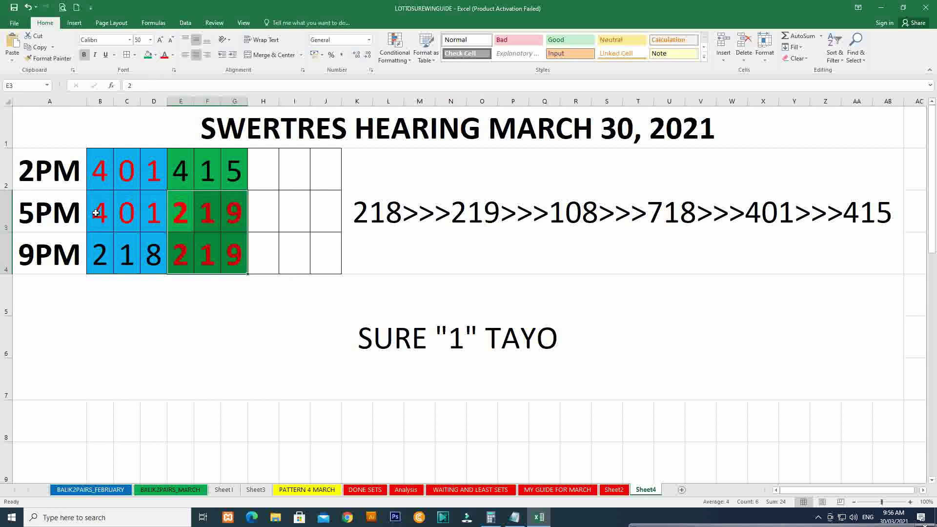
{"action": "left_click_drag", "start_coordinate": [95, 213], "coordinate": [141, 164]}
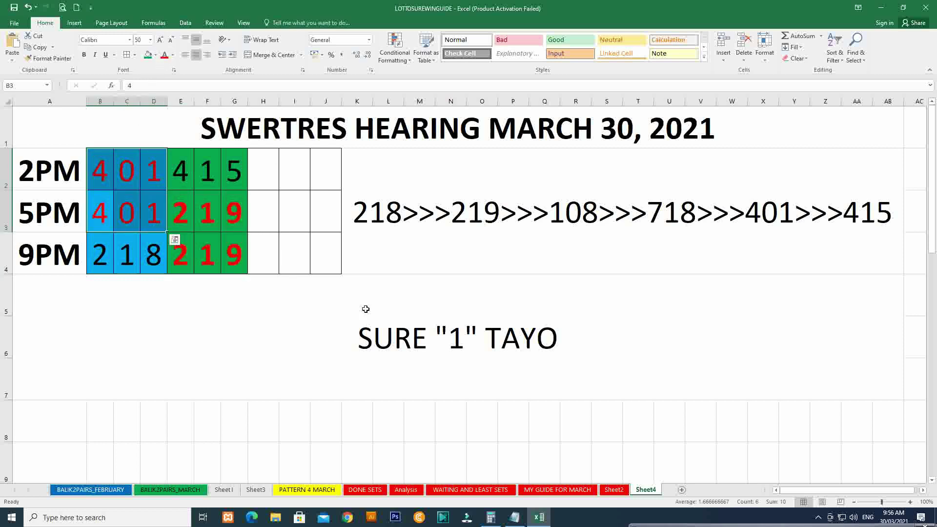
{"action": "left_click", "coordinate": [84, 54]}
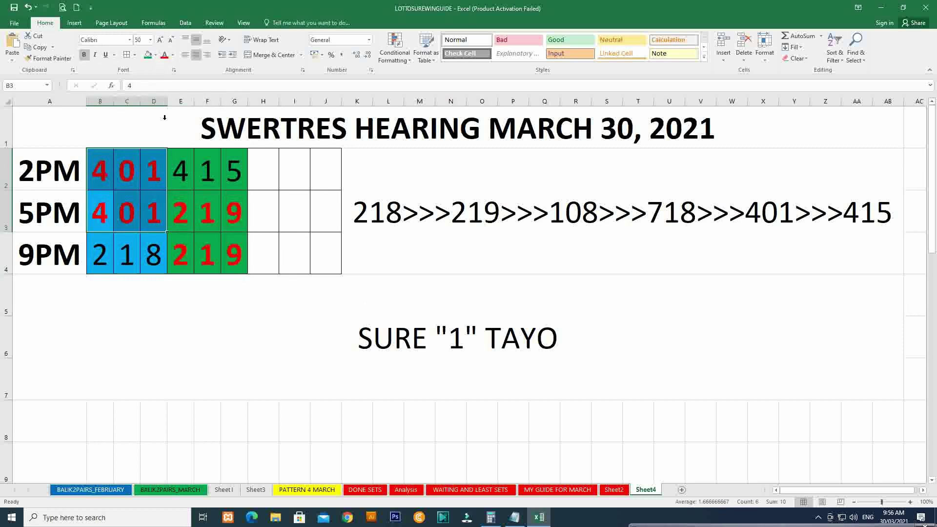
Step: Append "MY HOT NUMBER TO BET 401 AND 219" after SURE "1" TAYO in the merged cell A5
{"action": "double_click", "coordinate": [513, 340]}
{"action": "left_click", "coordinate": [566, 339]}
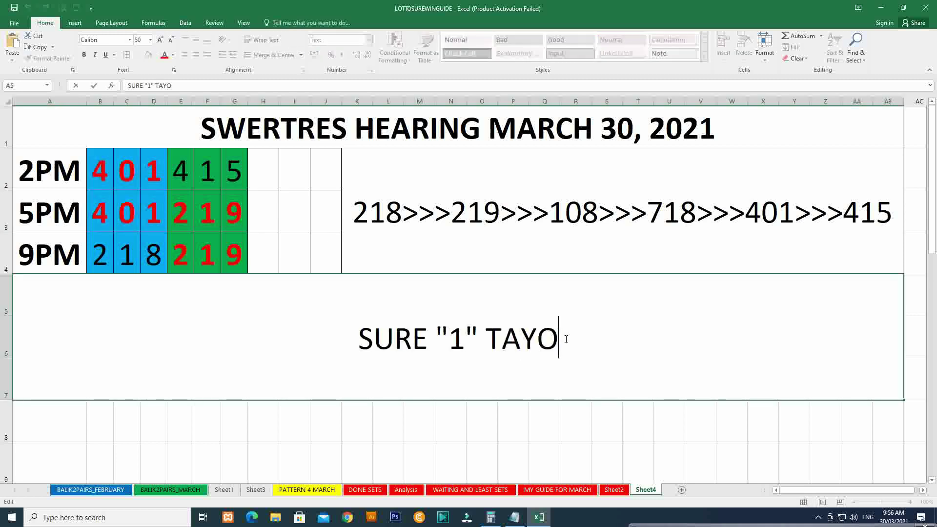
{"action": "type", "text": "MY"}
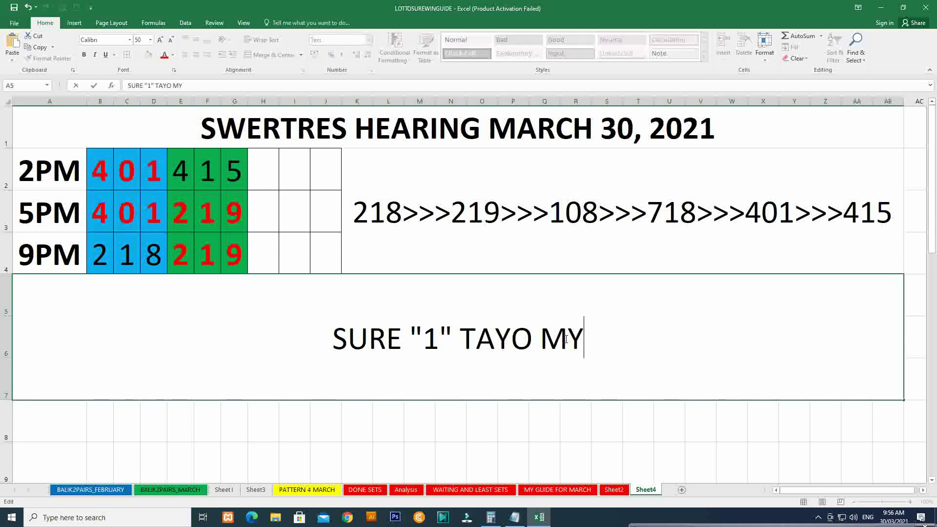
{"action": "type", "text": " HOT"}
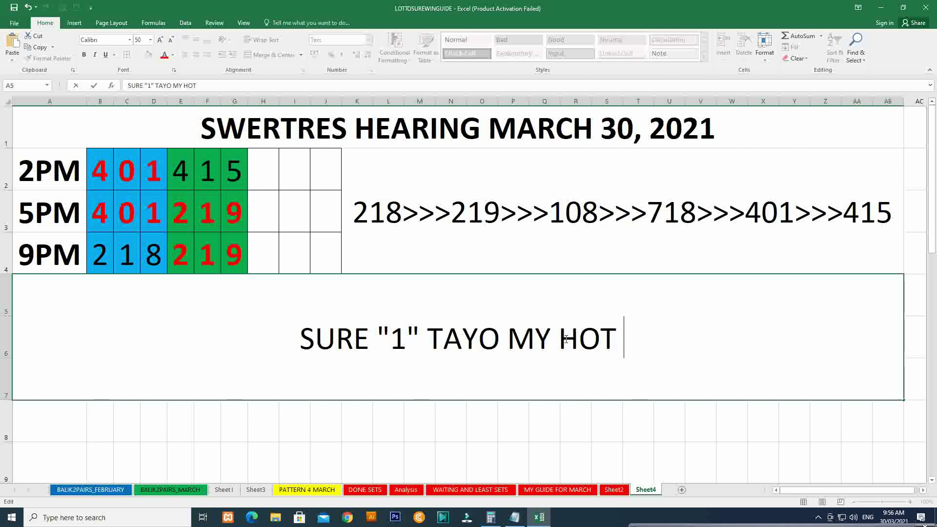
{"action": "type", "text": " NUMBER "}
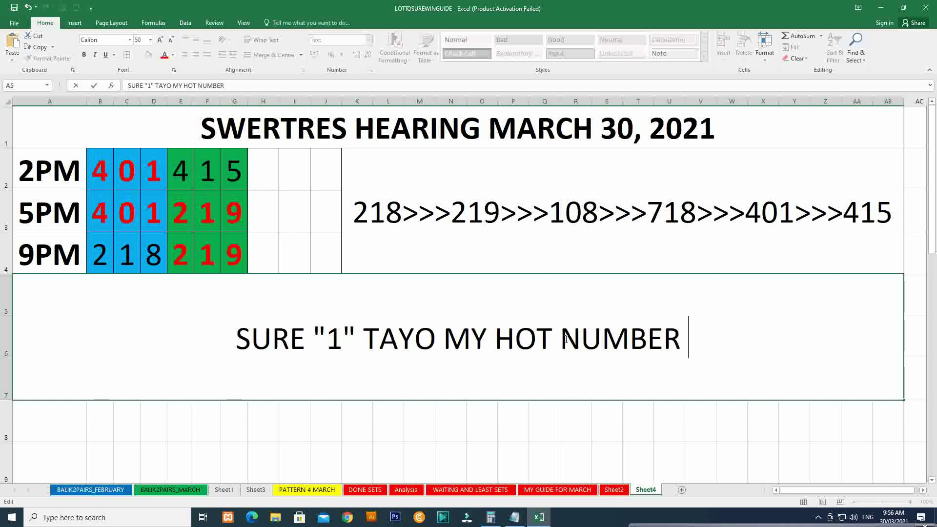
{"action": "type", "text": "TO BET"}
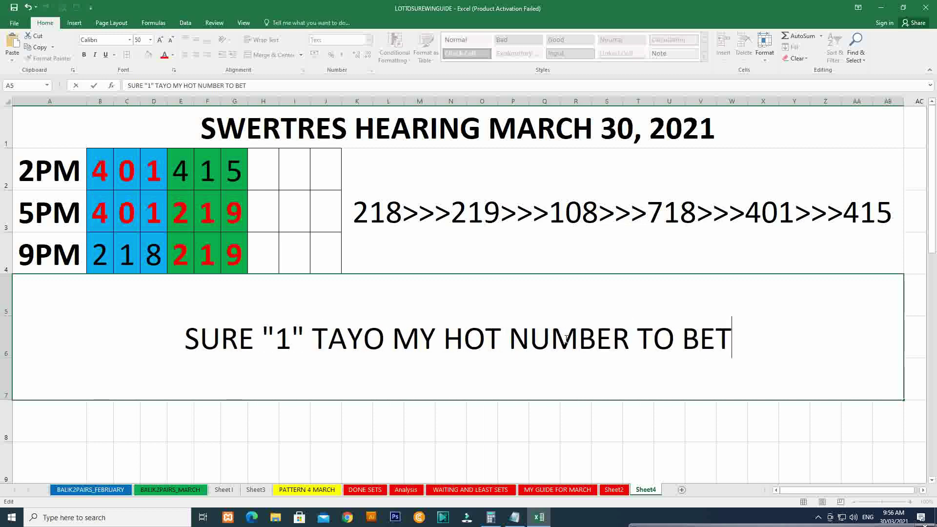
{"action": "type", "text": " 40"}
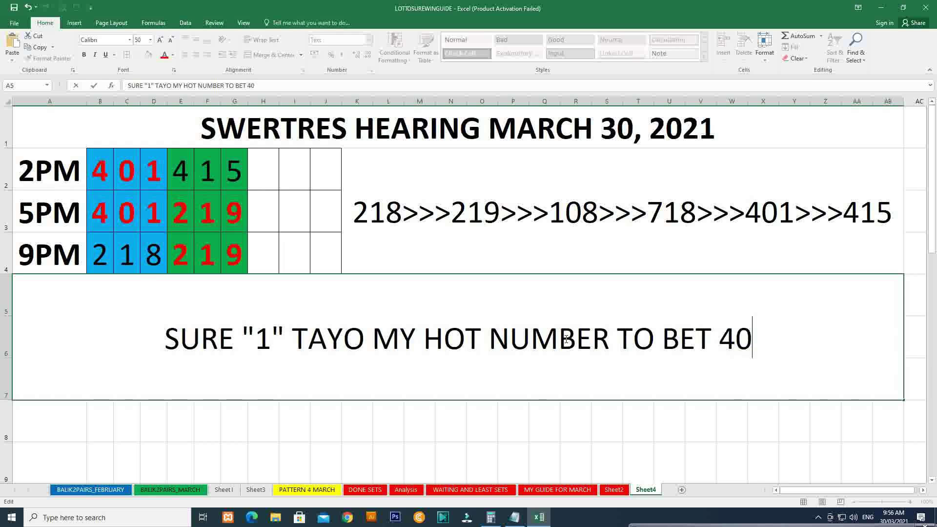
{"action": "type", "text": "1 AND 219"}
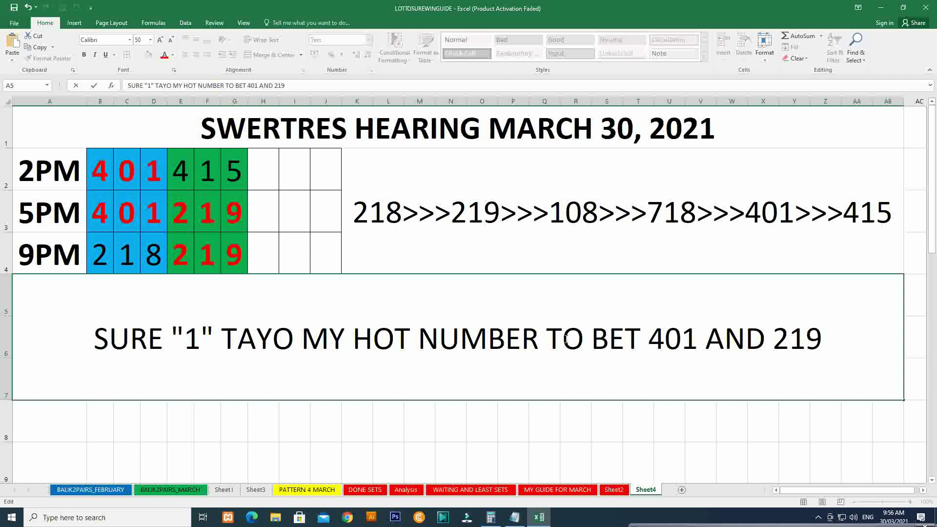
{"action": "key", "text": "Return"}
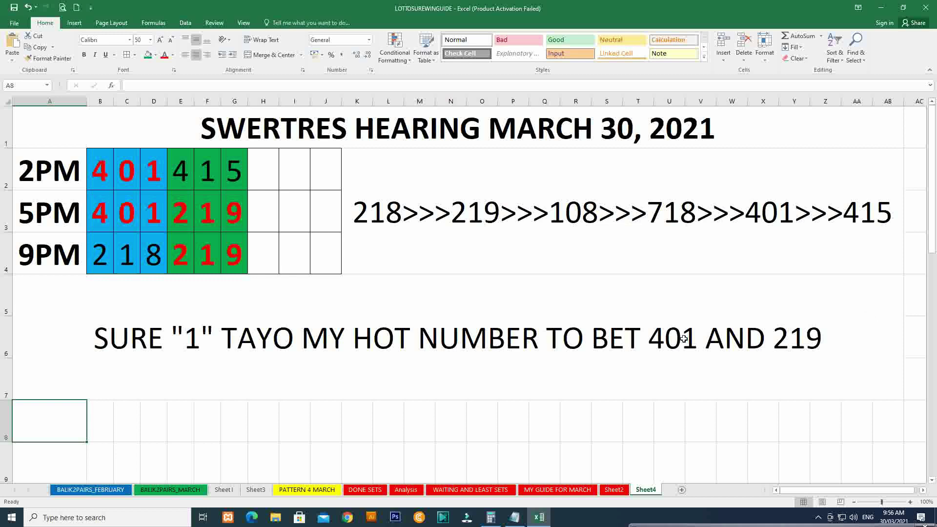
Step: Make only the text "MY HOT NUMBER TO BET 401 AND 219" in merged cell A5 bold and red
{"action": "left_click", "coordinate": [658, 342]}
{"action": "double_click", "coordinate": [600, 341]}
{"action": "left_click_drag", "start_coordinate": [301, 339], "coordinate": [832, 334]}
{"action": "left_click", "coordinate": [84, 55]}
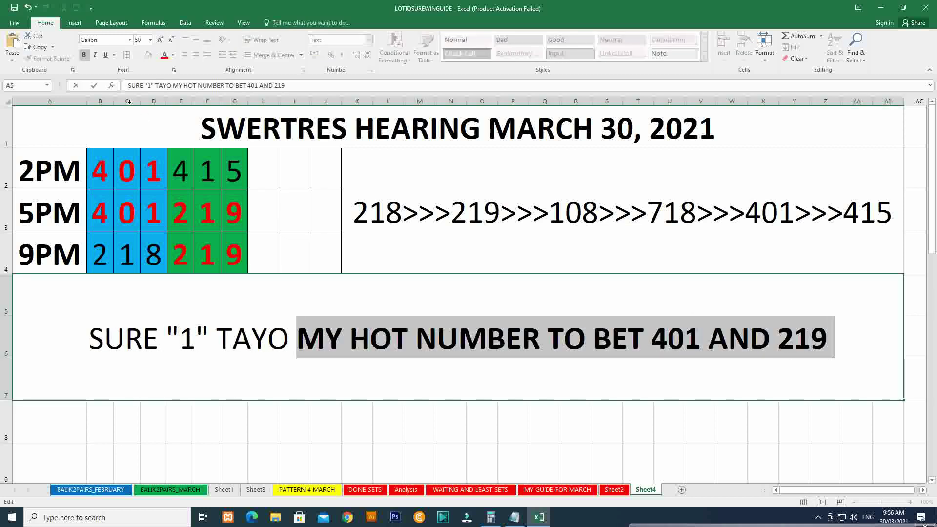
{"action": "left_click", "coordinate": [164, 54]}
{"action": "key", "text": "End"}
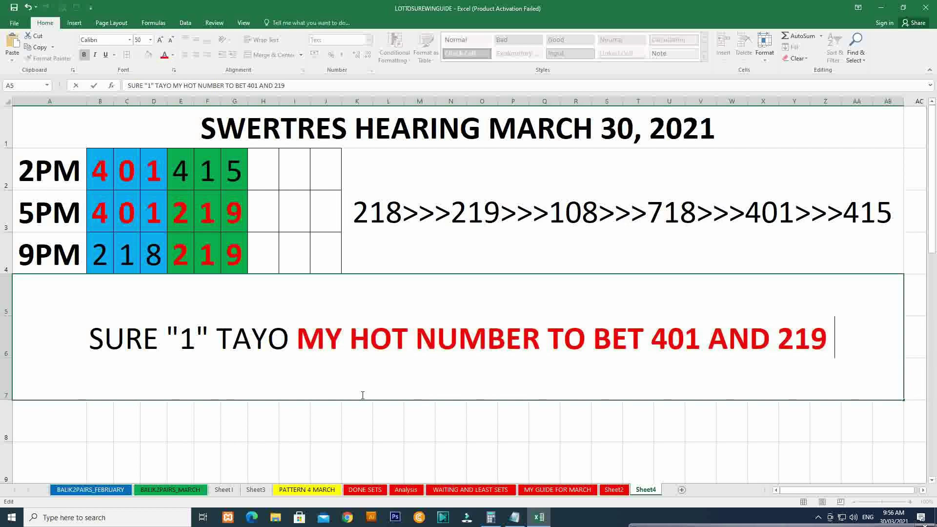
{"action": "left_click", "coordinate": [267, 413]}
Step: Add a second line inside merged cell A5 reading "DEPENSA >>>218 AND 415"
{"action": "left_click", "coordinate": [831, 348]}
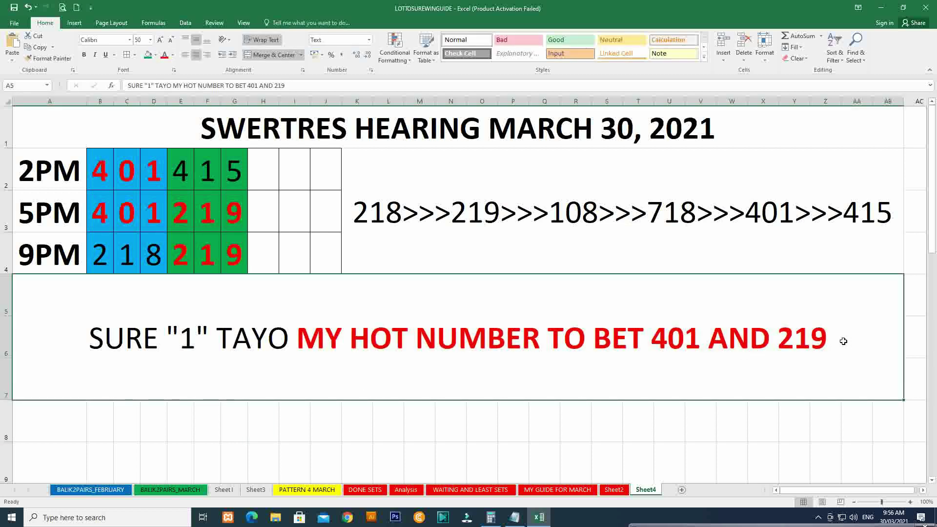
{"action": "double_click", "coordinate": [836, 338]}
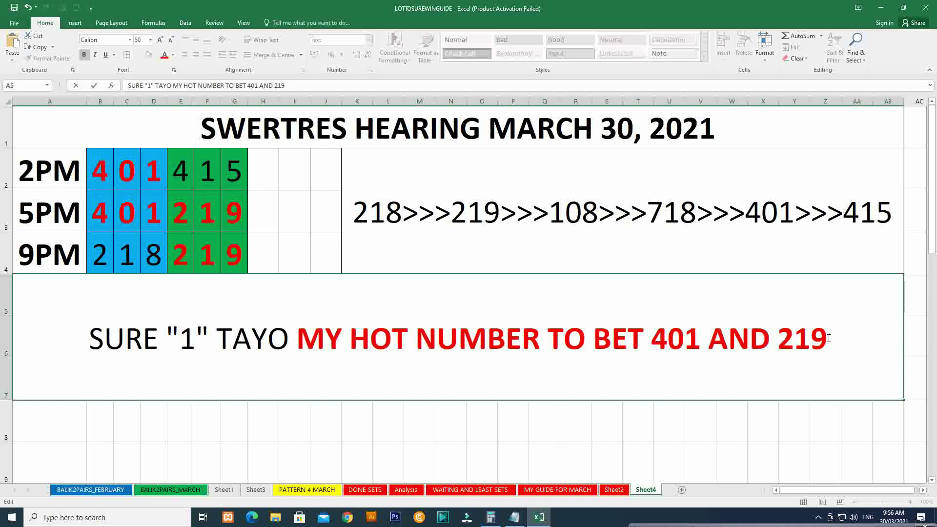
{"action": "key", "text": "alt+Return"}
{"action": "type", "text": "D"}
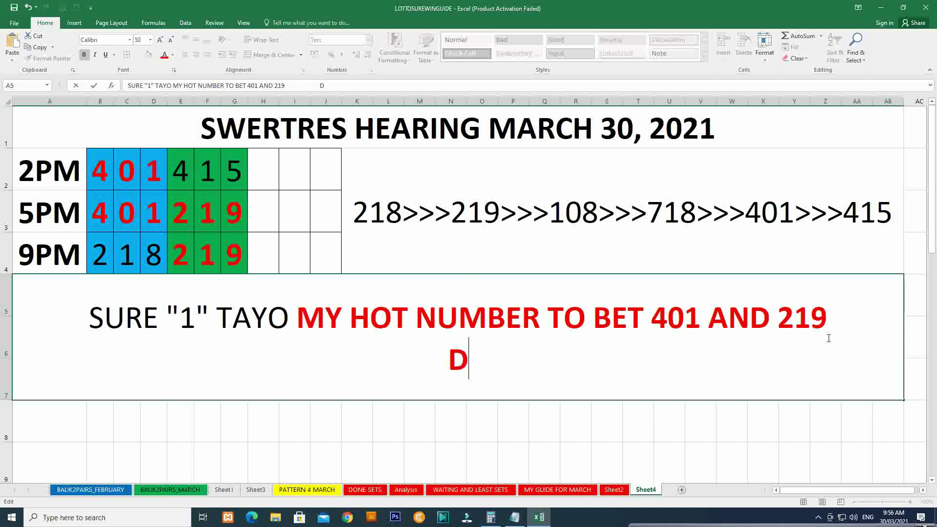
{"action": "key", "text": "BackSpace"}
{"action": "key", "text": "BackSpace"}
{"action": "key", "text": "alt+Return"}
{"action": "type", "text": "DEPENASA"}
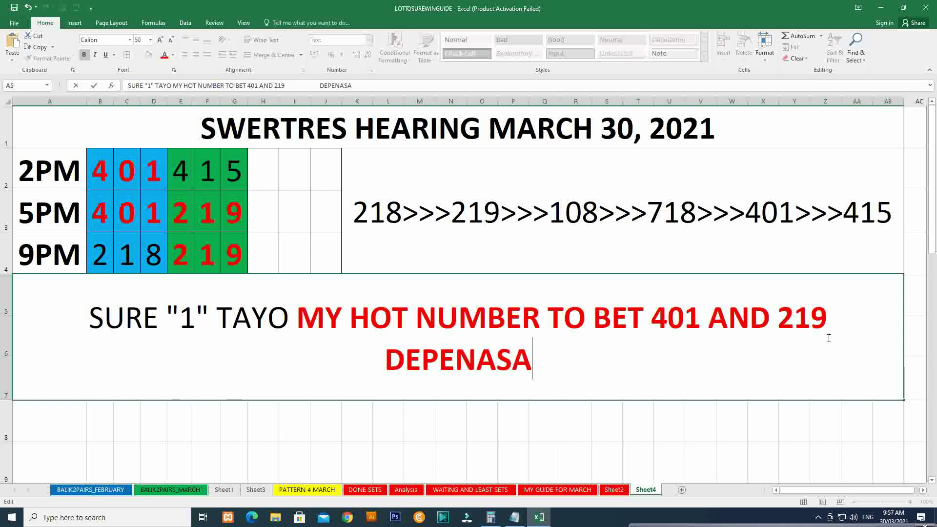
{"action": "key", "text": "BackSpace"}
{"action": "key", "text": "BackSpace"}
{"action": "key", "text": "BackSpace"}
{"action": "key", "text": "BackSpace"}
{"action": "type", "text": "SA"}
{"action": "key", "text": "BackSpace"}
{"action": "key", "text": "BackSpace"}
{"action": "type", "text": "NSA"}
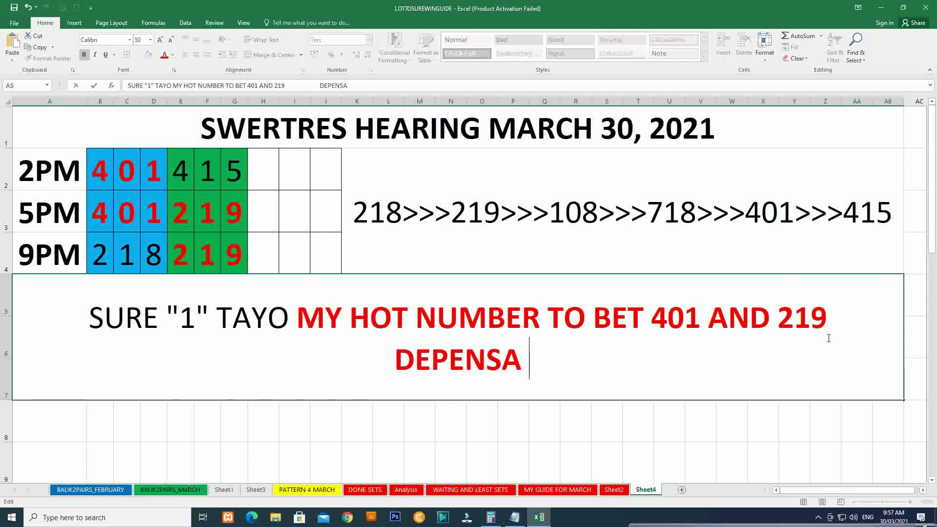
{"action": "type", "text": " >>>2"}
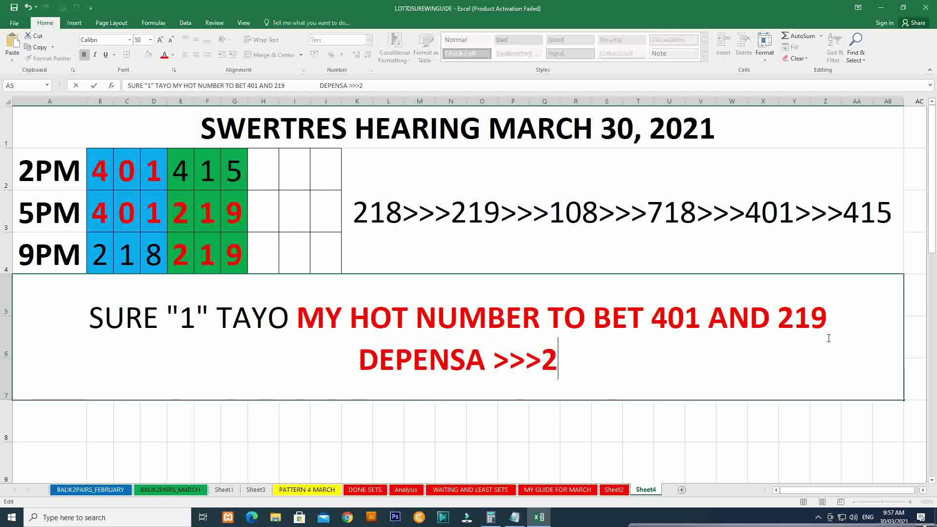
{"action": "type", "text": "18 AND 415"}
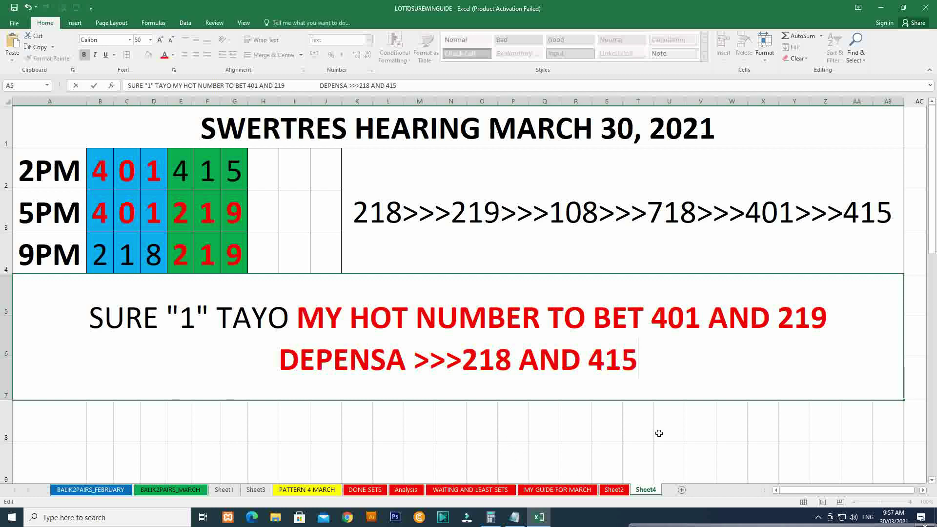
{"action": "left_click", "coordinate": [658, 433]}
{"action": "left_click", "coordinate": [614, 489]}
{"action": "left_click", "coordinate": [636, 489]}
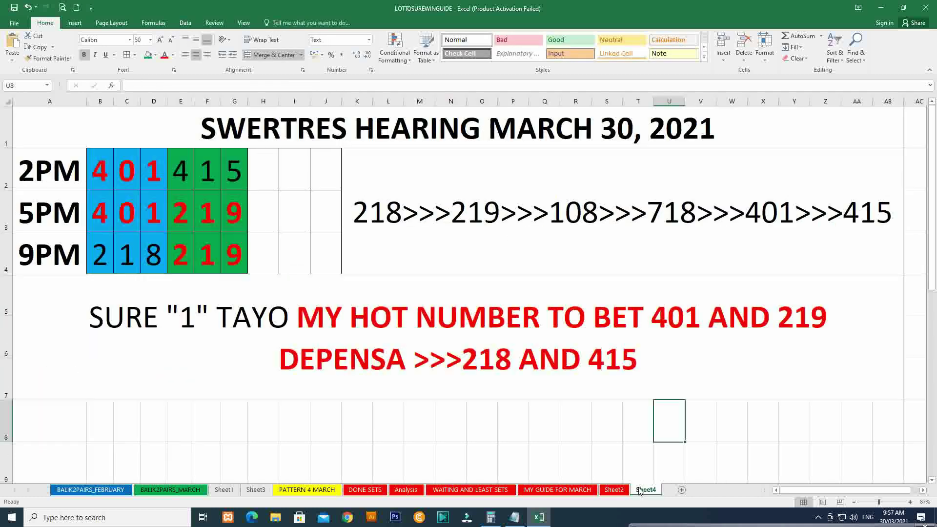